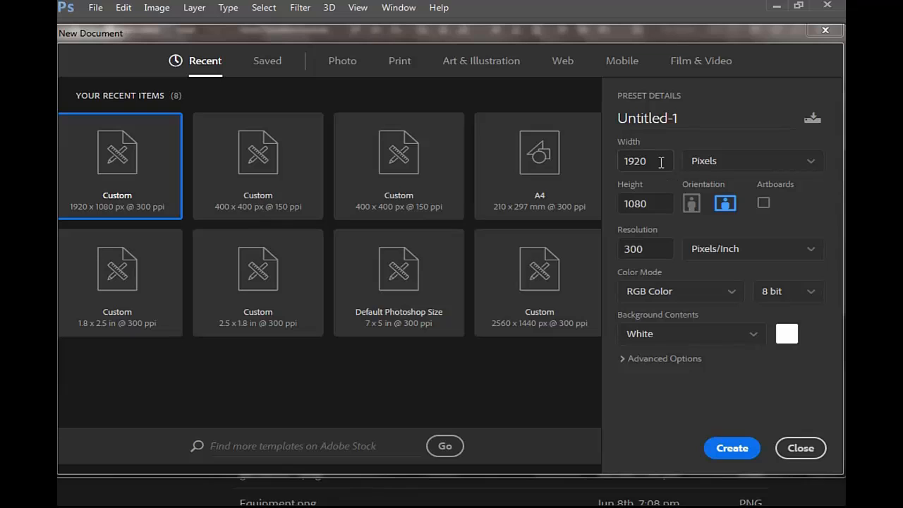
Step: Create a new document 400 pixels wide and 400 pixels high with a white background
{"action": "left_click", "coordinate": [661, 162]}
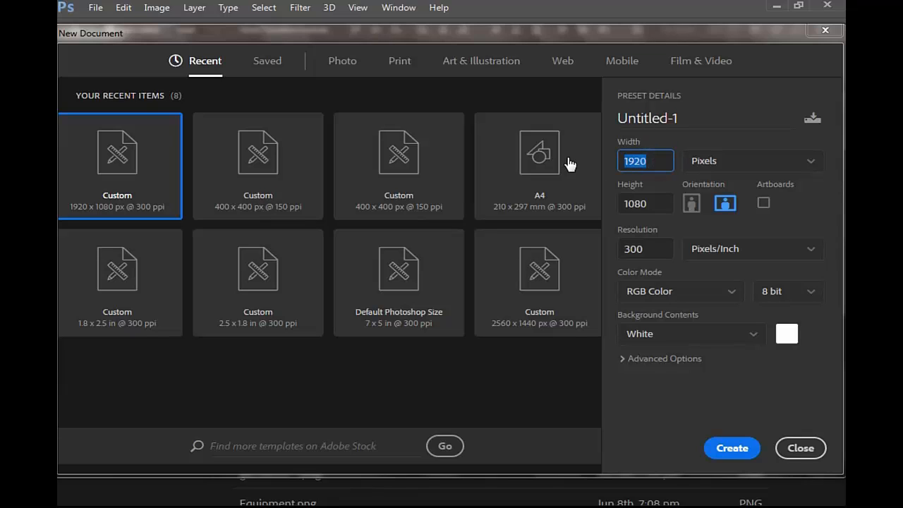
{"action": "type", "text": "400"}
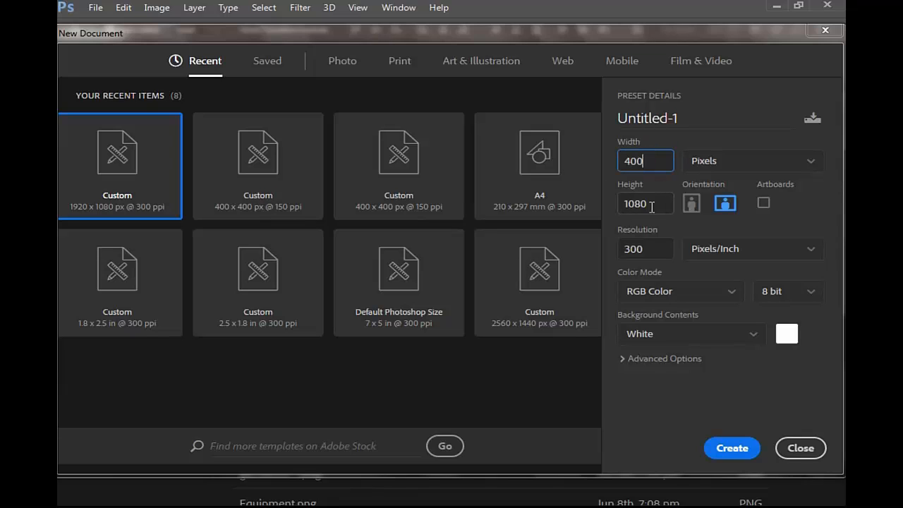
{"action": "left_click", "coordinate": [652, 204]}
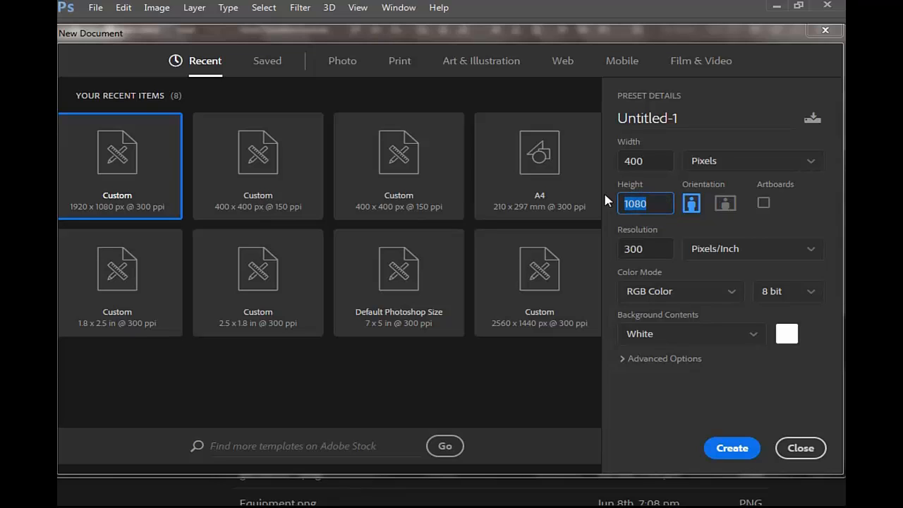
{"action": "type", "text": "400"}
{"action": "left_click", "coordinate": [729, 449]}
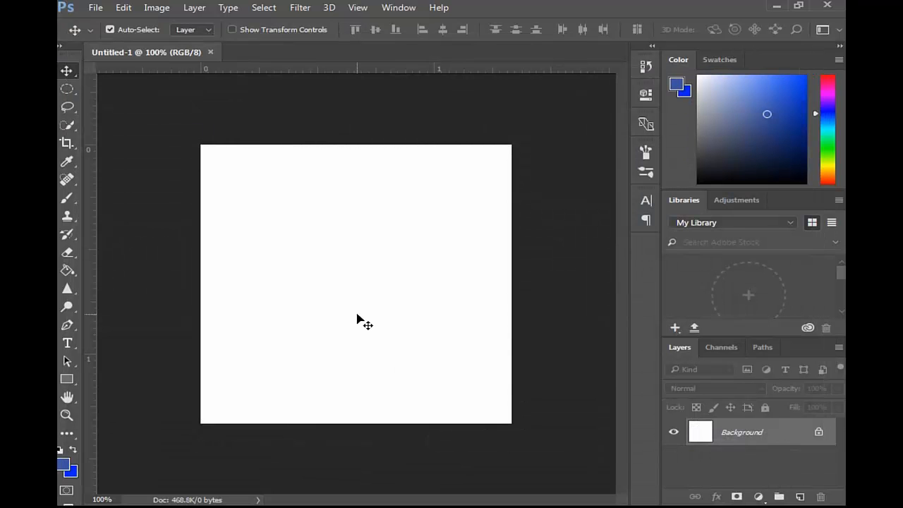
Step: Unlock the Background layer and add a new empty layer above it
{"action": "left_click", "coordinate": [819, 433]}
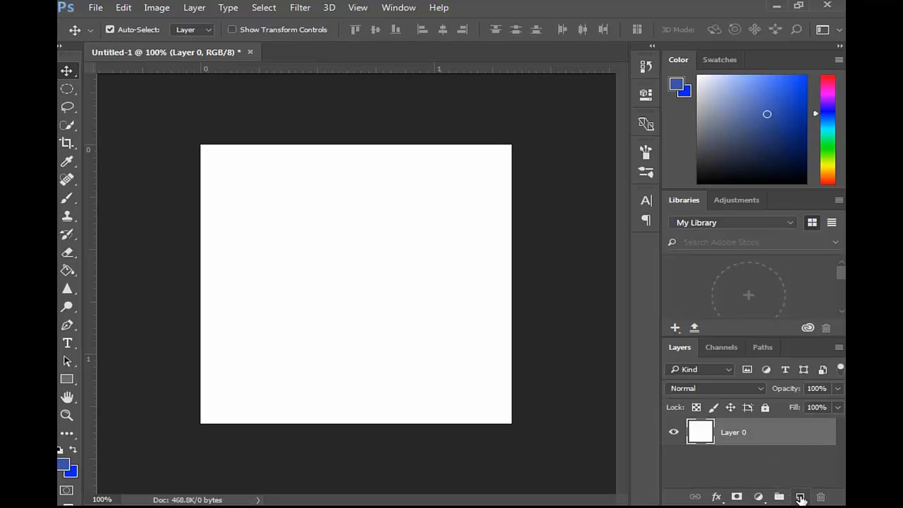
{"action": "left_click", "coordinate": [799, 497]}
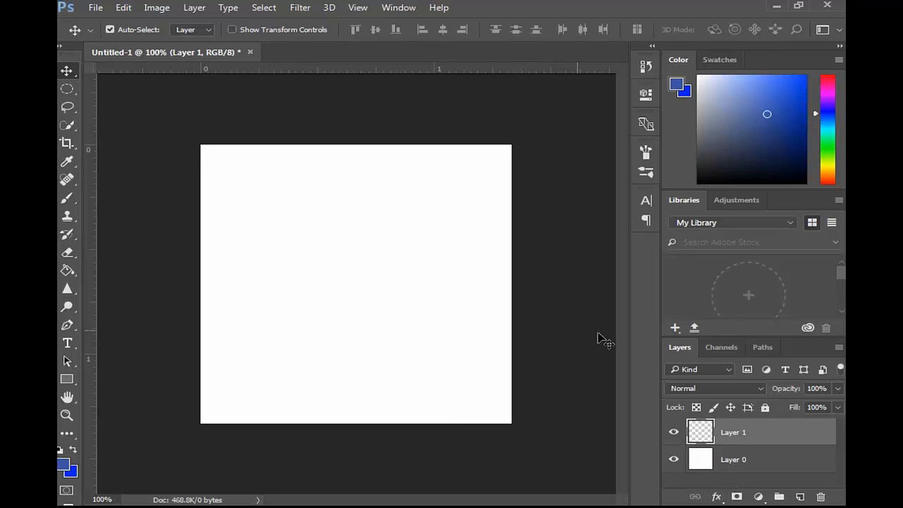
Step: Draw a large elliptical selection around the middle of the canvas and fill it with the blue foreground color
{"action": "left_click", "coordinate": [73, 91]}
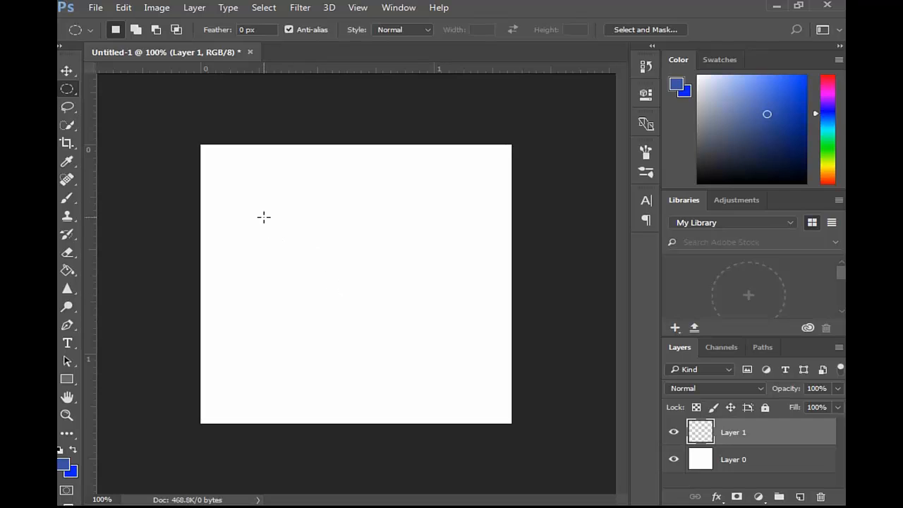
{"action": "left_click_drag", "start_coordinate": [264, 211], "coordinate": [432, 357]}
{"action": "key", "text": "alt+BackSpace"}
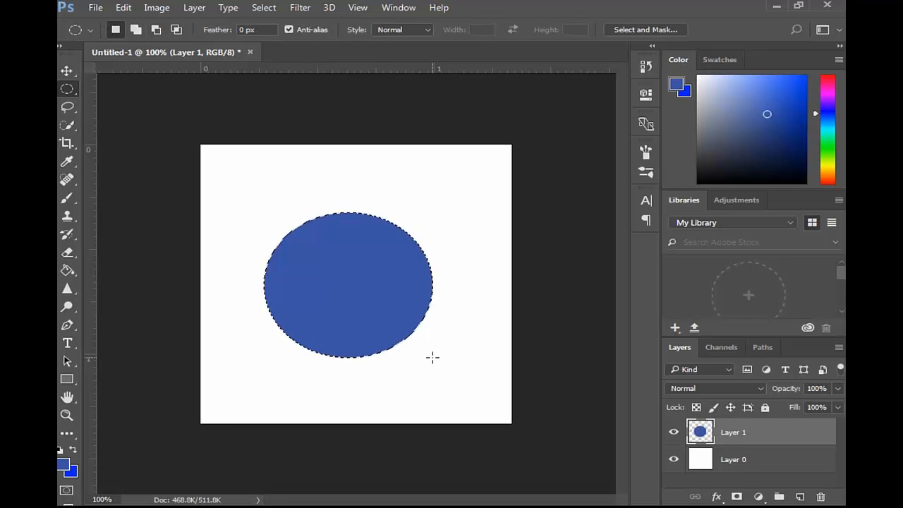
Step: Apply a Pattern Overlay style to the ellipse layer using the black-and-white woven pattern at 11% scale
{"action": "double_click", "coordinate": [751, 431]}
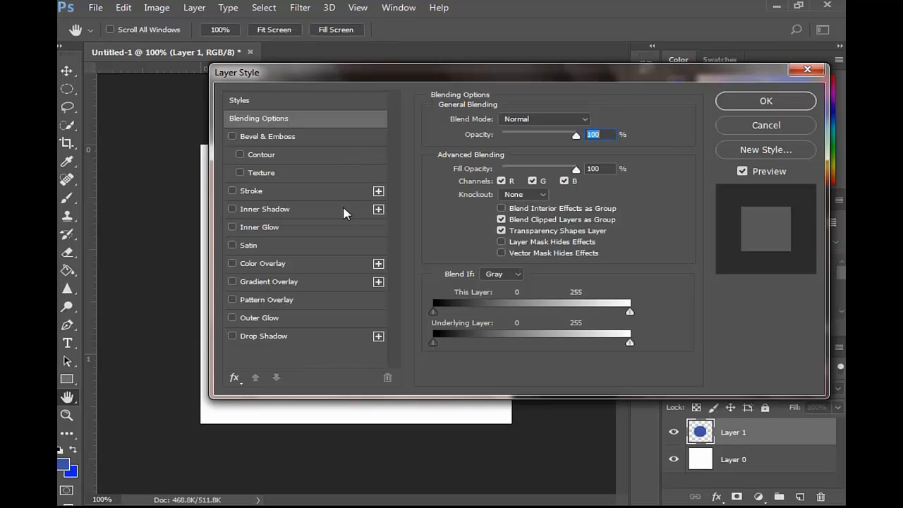
{"action": "left_click", "coordinate": [263, 303]}
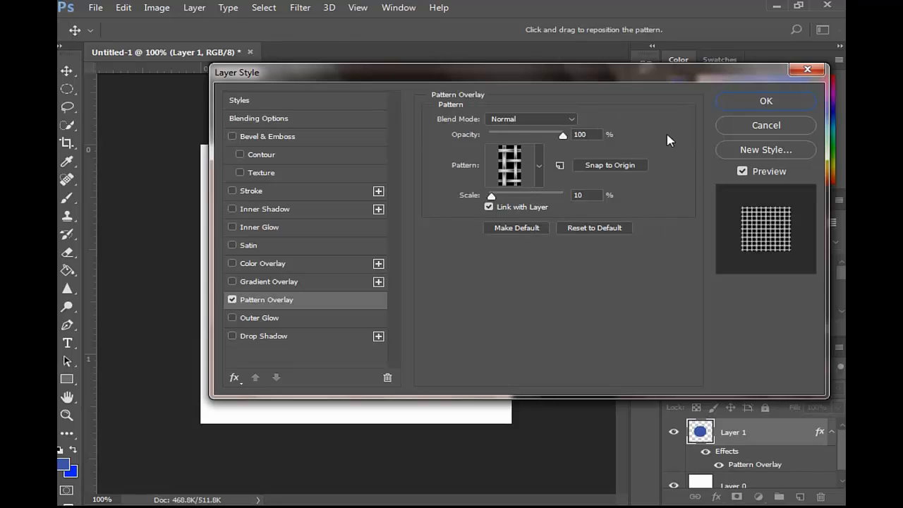
{"action": "left_click", "coordinate": [537, 166]}
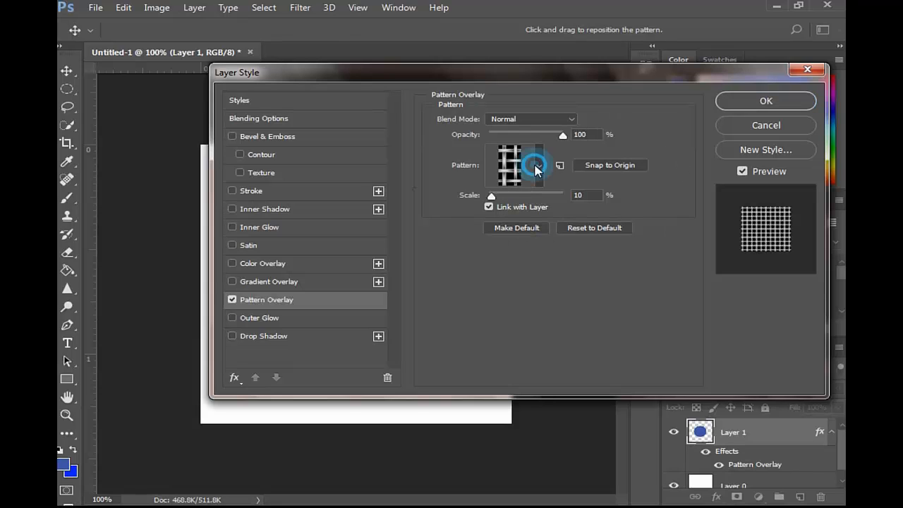
{"action": "left_click", "coordinate": [457, 210]}
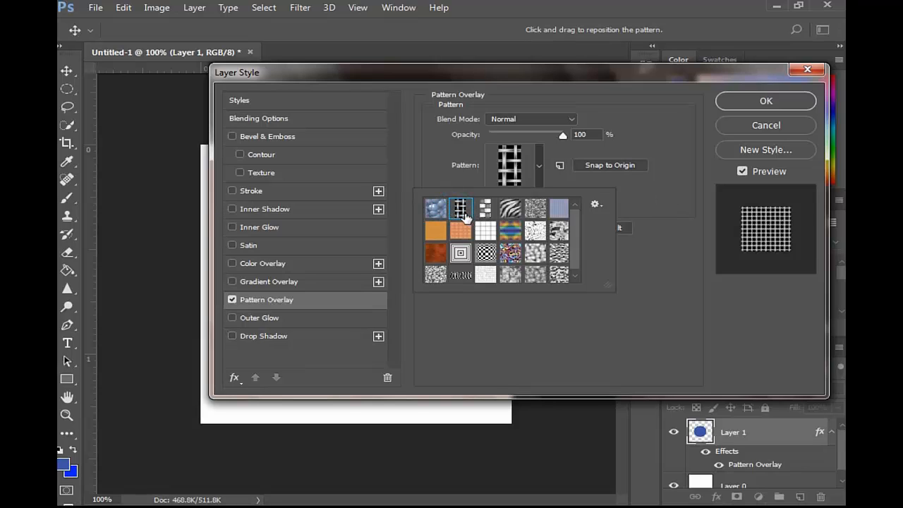
{"action": "double_click", "coordinate": [463, 211]}
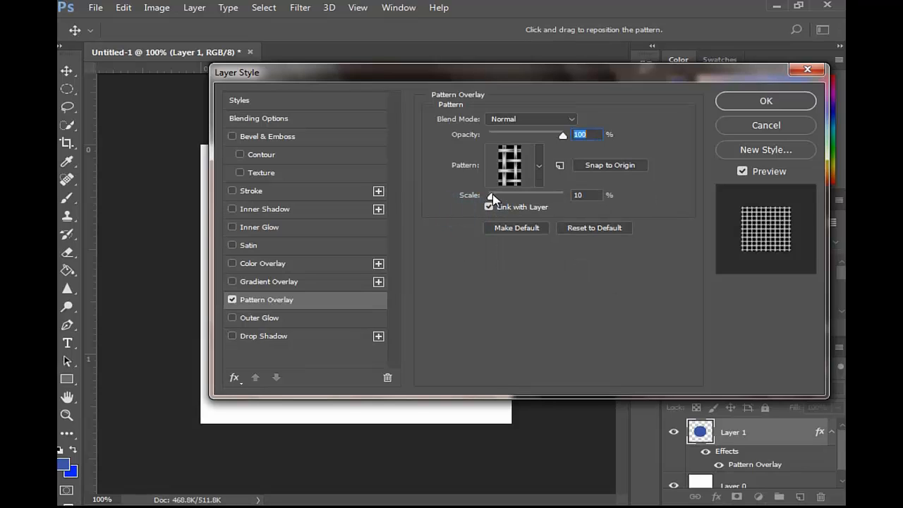
{"action": "left_click_drag", "start_coordinate": [534, 70], "coordinate": [743, 94]}
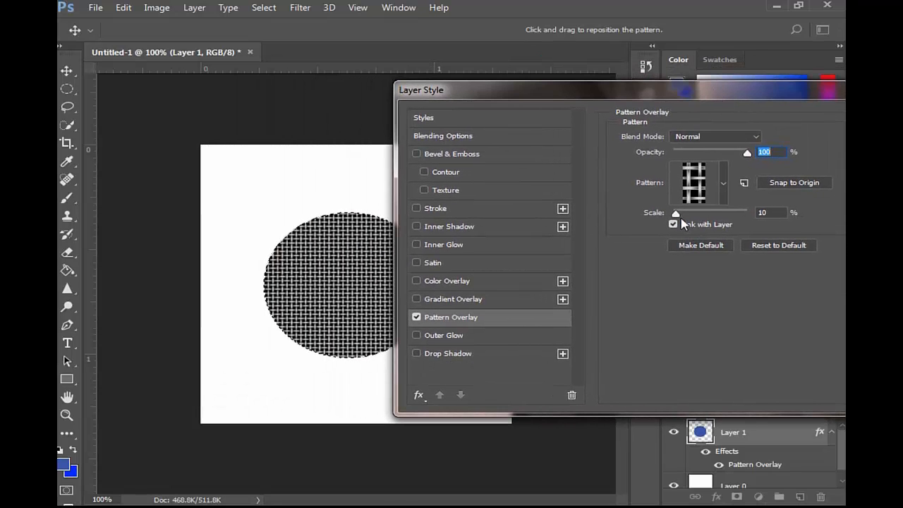
{"action": "left_click_drag", "start_coordinate": [675, 213], "coordinate": [677, 219]}
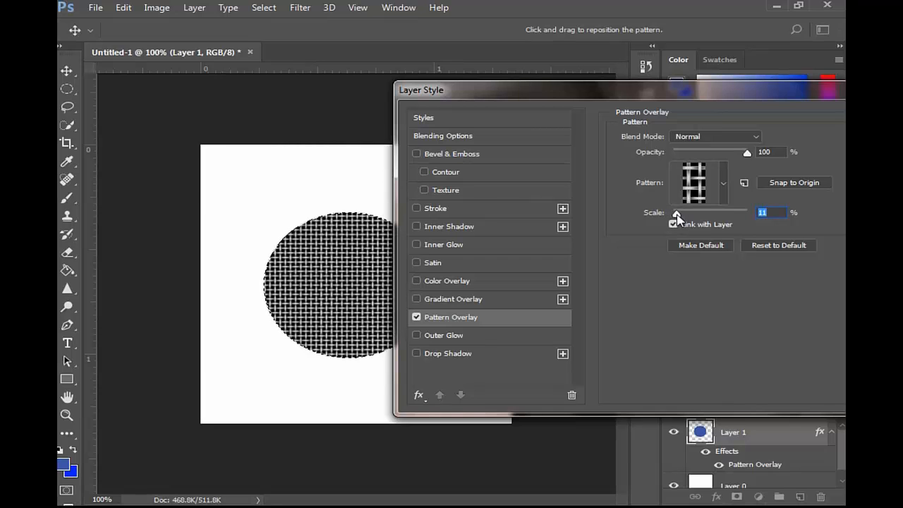
{"action": "left_click_drag", "start_coordinate": [768, 100], "coordinate": [559, 104]}
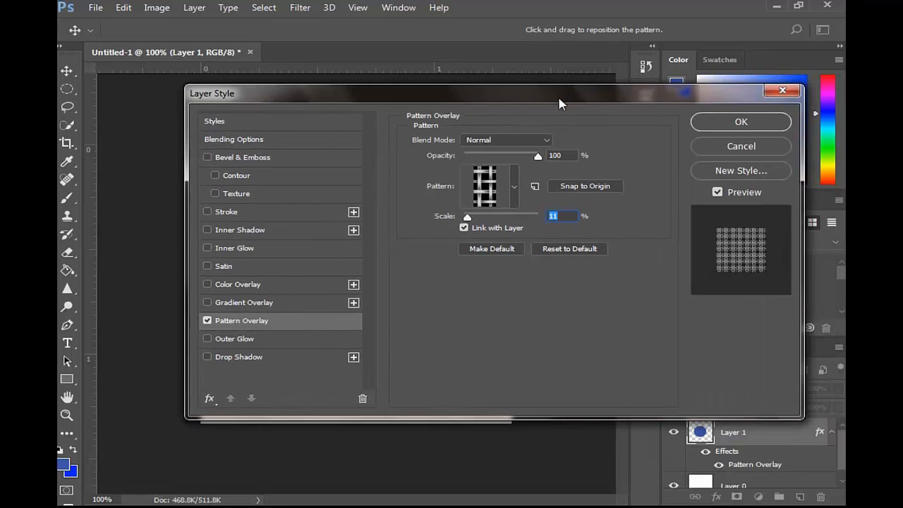
{"action": "left_click", "coordinate": [741, 121]}
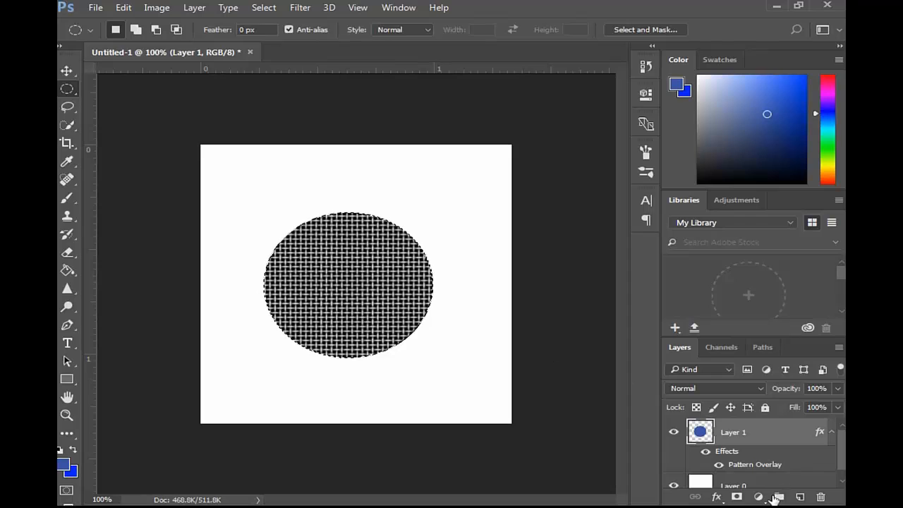
Step: Add an empty layer above the patterned ellipse and delete the white Layer 0
{"action": "left_click", "coordinate": [800, 497]}
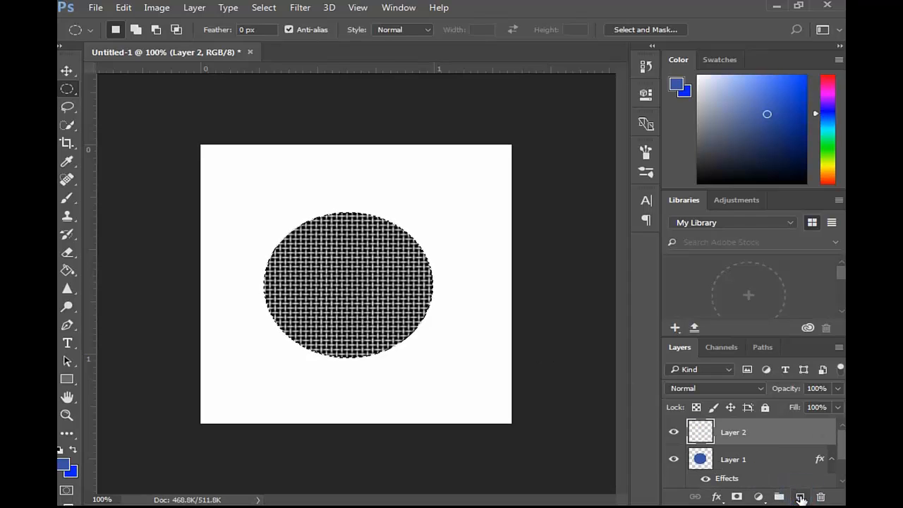
{"action": "left_click_drag", "start_coordinate": [842, 446], "coordinate": [841, 471]}
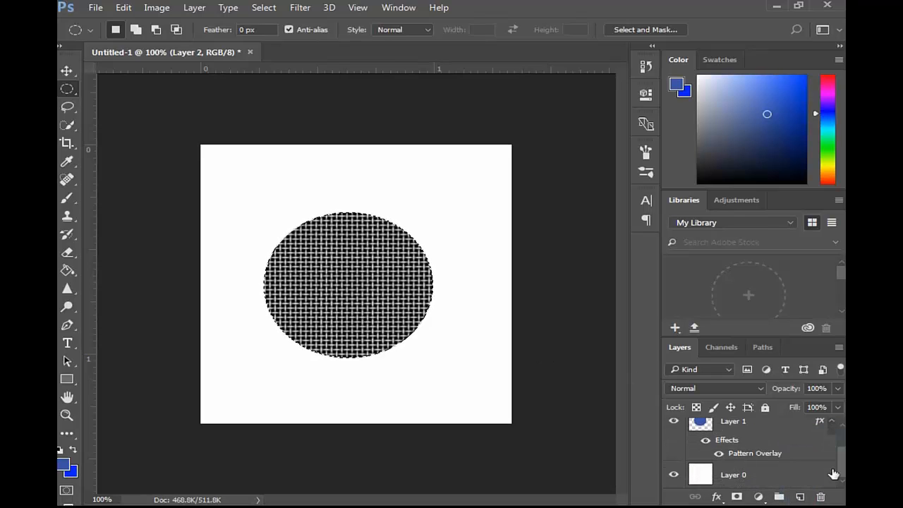
{"action": "left_click_drag", "start_coordinate": [728, 477], "coordinate": [820, 498]}
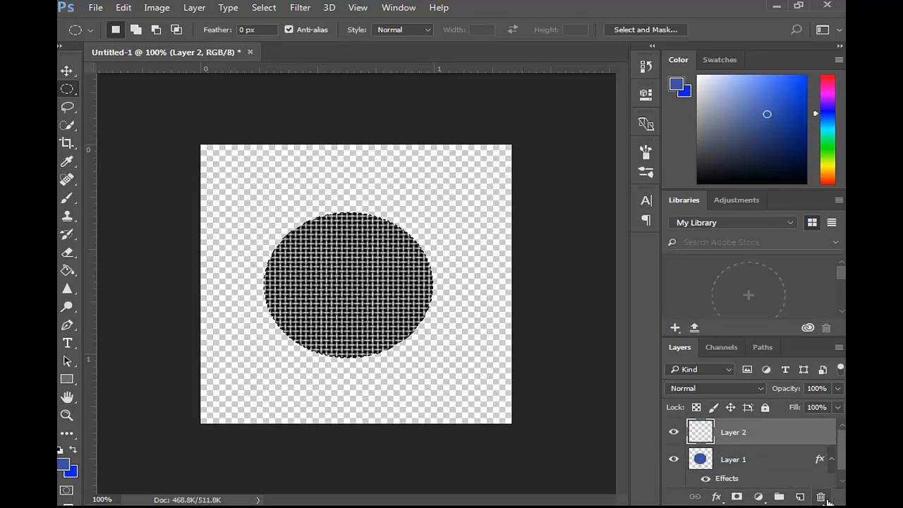
Step: Merge the empty layer with the patterned ellipse layer
{"action": "left_click", "coordinate": [766, 459], "text": "shift"}
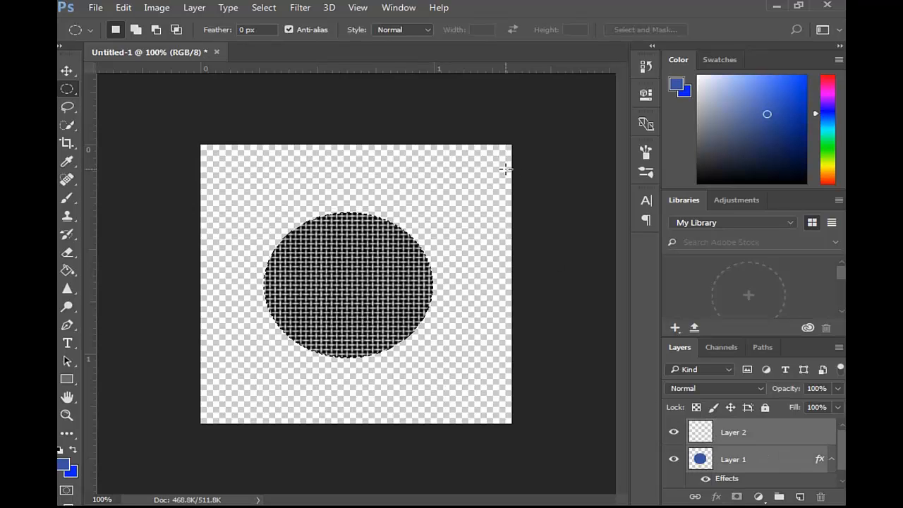
{"action": "left_click", "coordinate": [194, 9]}
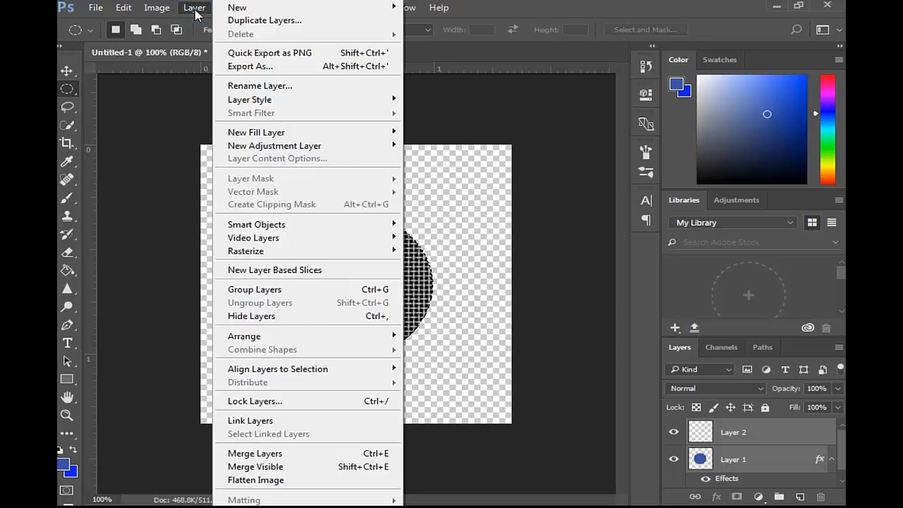
{"action": "left_click", "coordinate": [246, 455]}
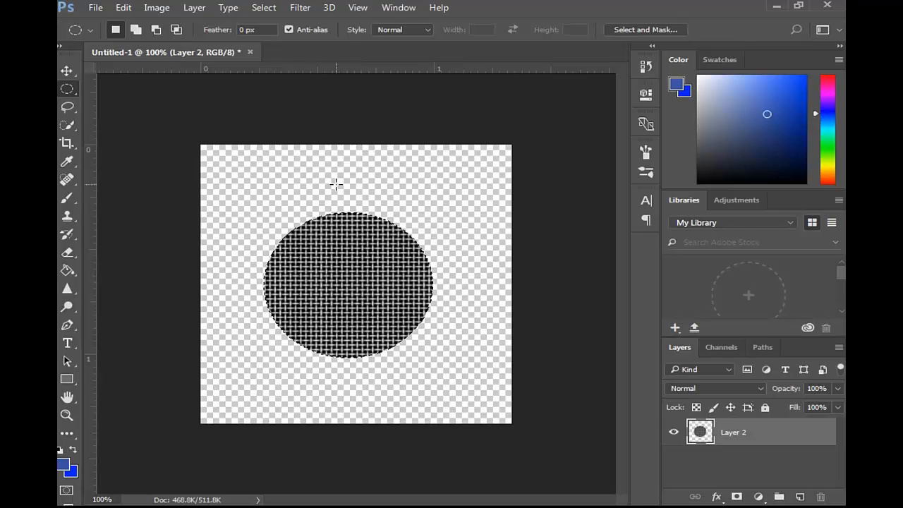
Step: Apply the Spherize filter to the woven ellipse with an amount of 90% in Normal mode, and clear the selection
{"action": "left_click", "coordinate": [306, 12]}
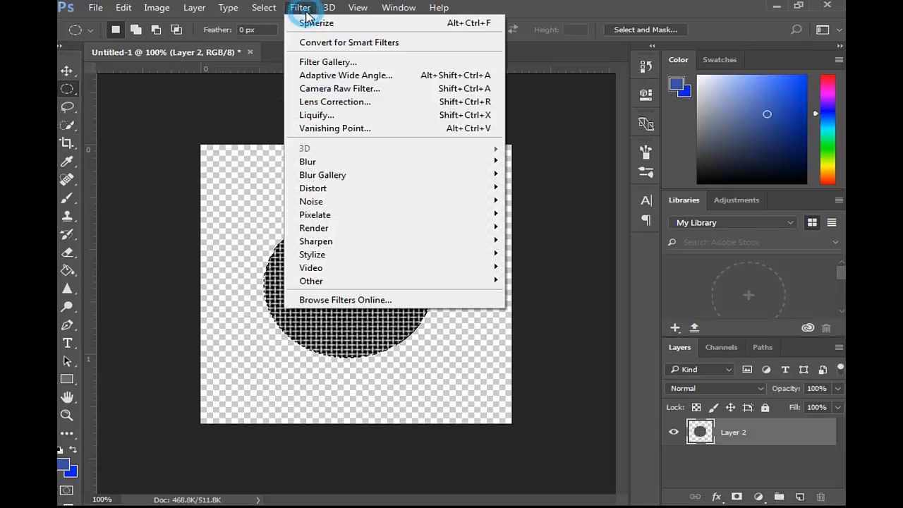
{"action": "mouse_move", "coordinate": [339, 188]}
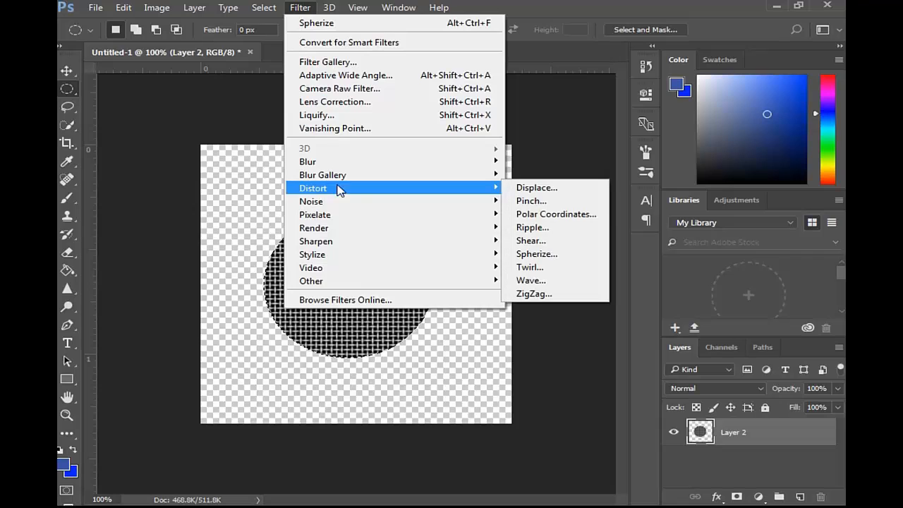
{"action": "left_click", "coordinate": [538, 254]}
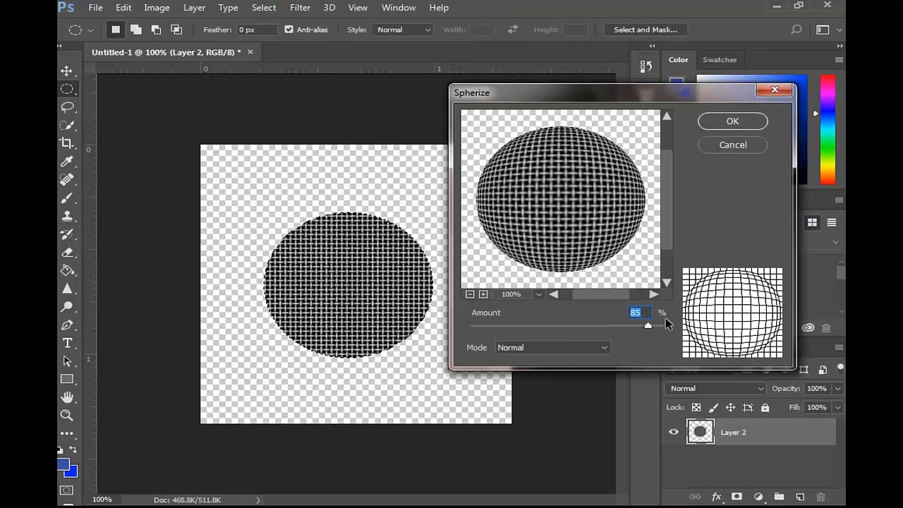
{"action": "left_click_drag", "start_coordinate": [645, 312], "coordinate": [625, 314]}
{"action": "type", "text": "90"}
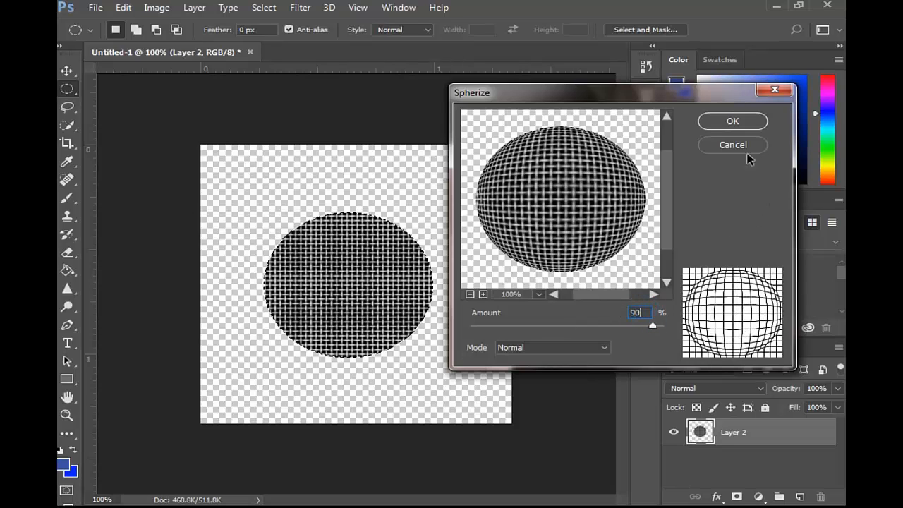
{"action": "left_click", "coordinate": [733, 122]}
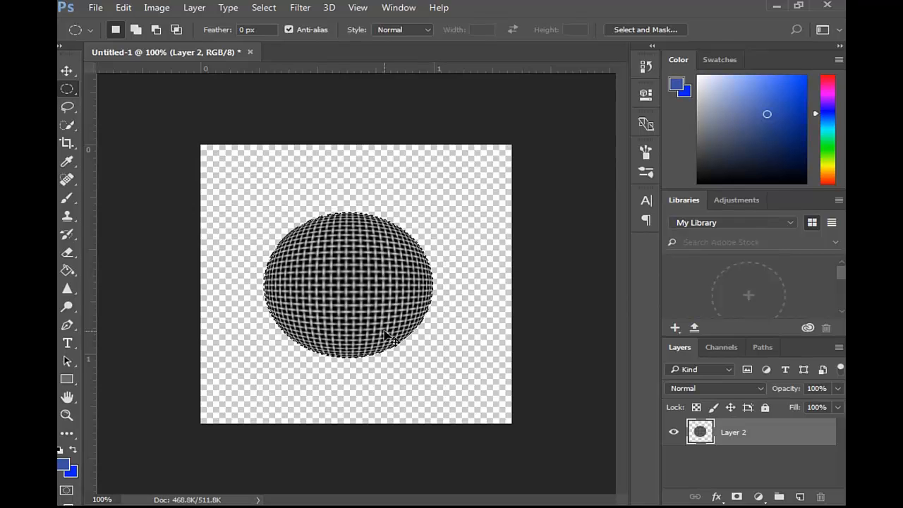
{"action": "key", "text": "ctrl+d"}
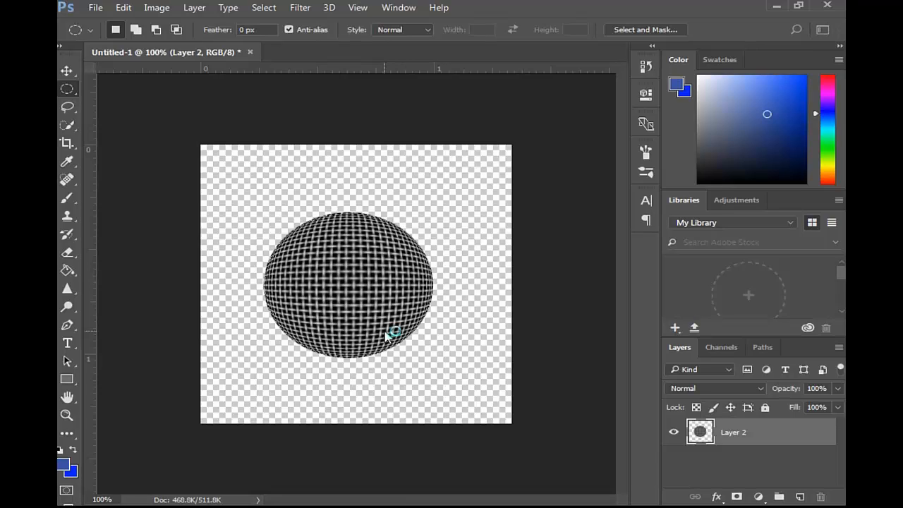
Step: Create a second document 2560 pixels wide and 1080 pixels high with a white background
{"action": "key", "text": "ctrl+n"}
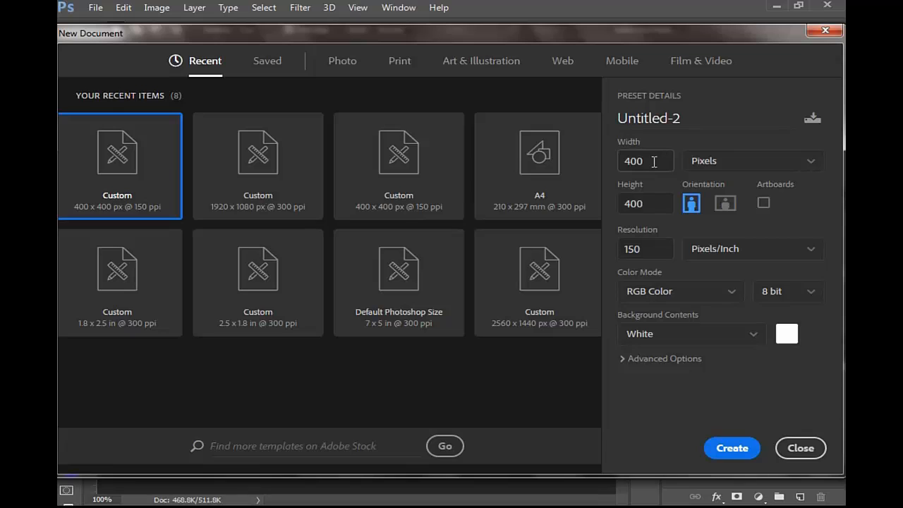
{"action": "left_click_drag", "start_coordinate": [653, 162], "coordinate": [615, 163]}
{"action": "type", "text": "2560"}
{"action": "left_click_drag", "start_coordinate": [653, 205], "coordinate": [620, 199]}
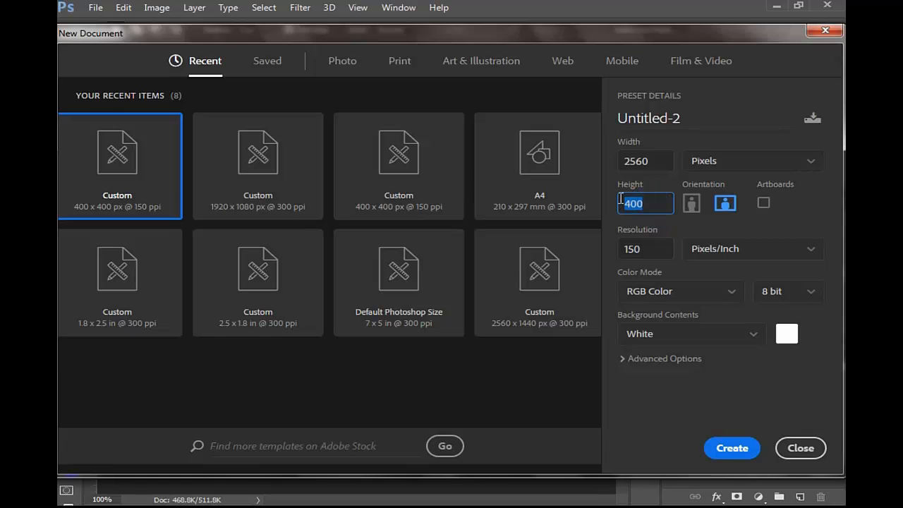
{"action": "type", "text": "1080"}
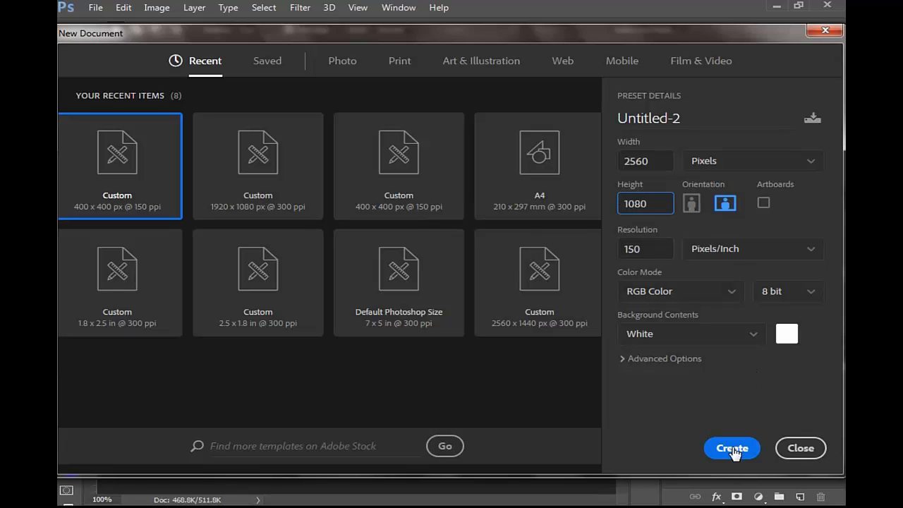
{"action": "left_click", "coordinate": [732, 450]}
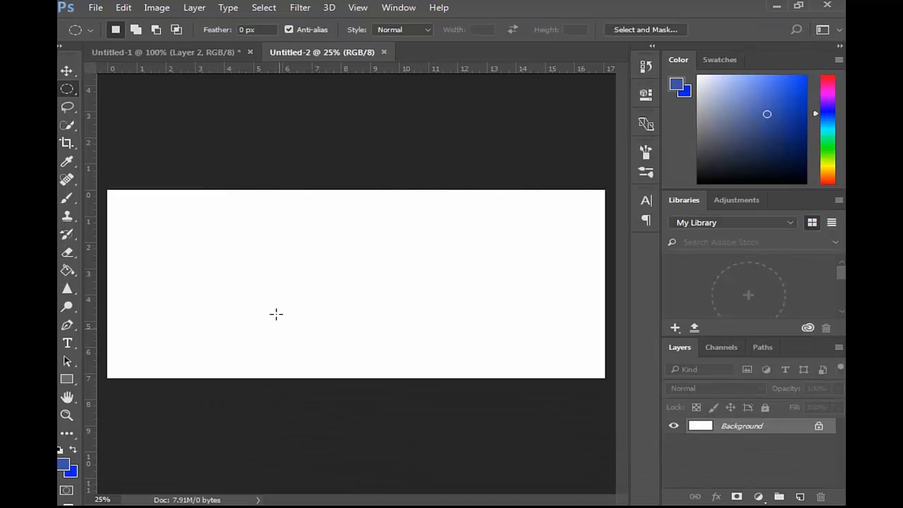
Step: Copy the woven ball from Untitled-1 into Untitled-2 and move it toward the canvas's left side
{"action": "left_click", "coordinate": [193, 54]}
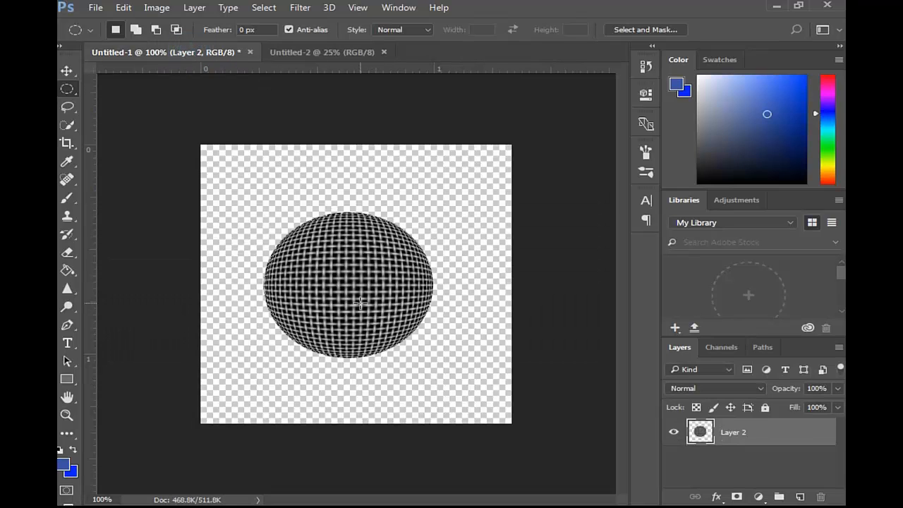
{"action": "left_click", "coordinate": [67, 72]}
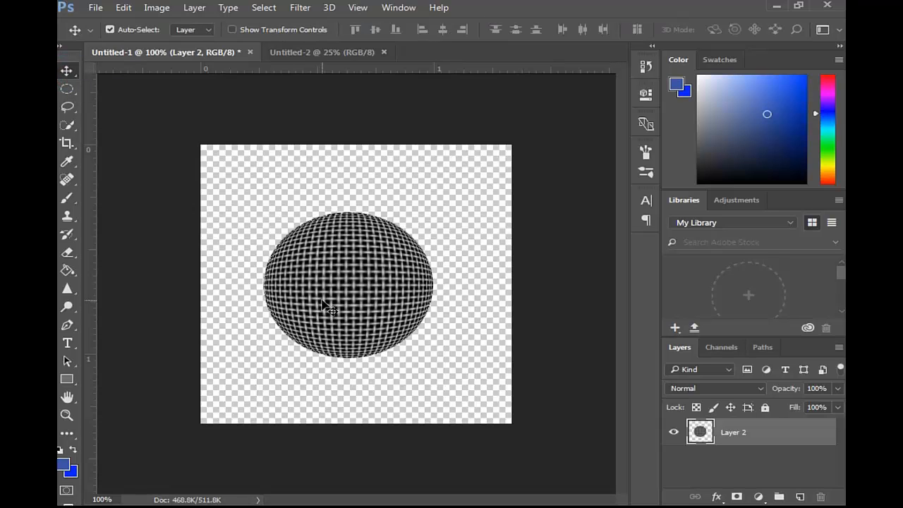
{"action": "left_click_drag", "start_coordinate": [326, 305], "coordinate": [215, 255]}
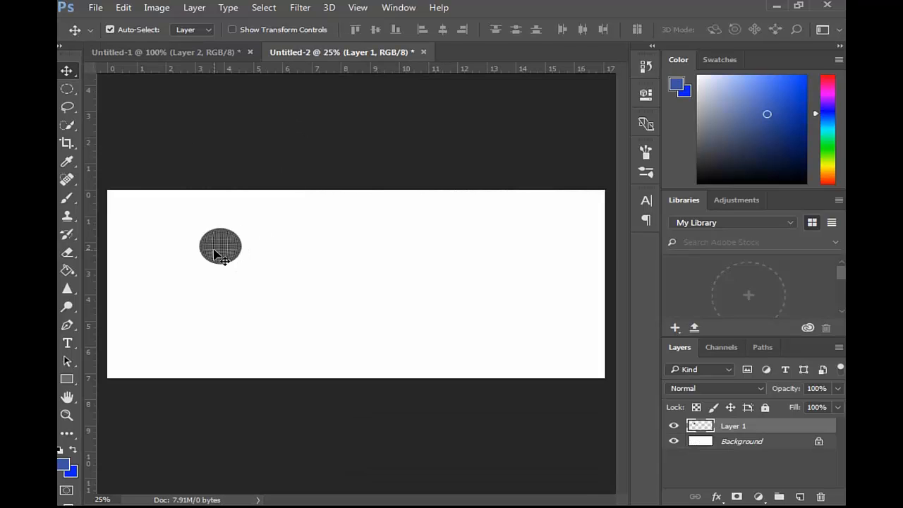
{"action": "left_click_drag", "start_coordinate": [169, 305], "coordinate": [179, 294]}
Step: Enlarge the woven ball to about 302% wide and 292% high, centred at about X 470 px, Y 487 px
{"action": "key", "text": "ctrl+t"}
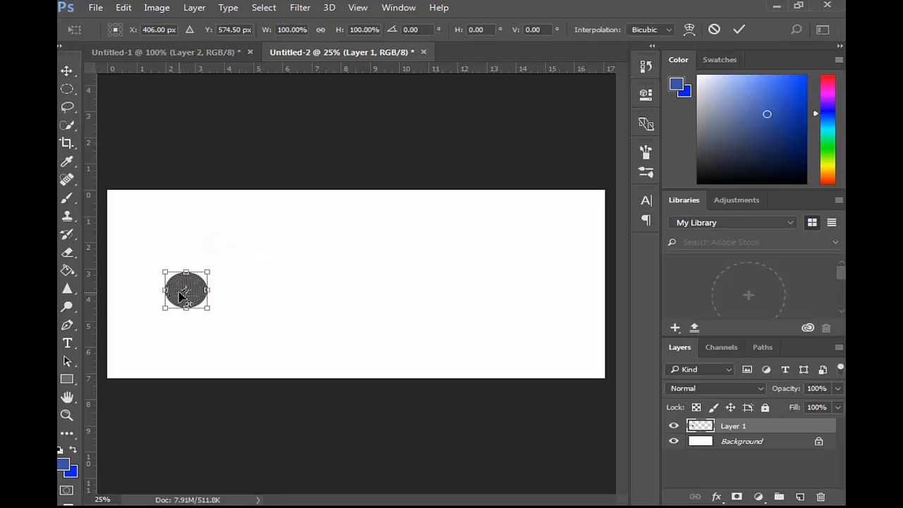
{"action": "left_click_drag", "start_coordinate": [206, 308], "coordinate": [268, 377]}
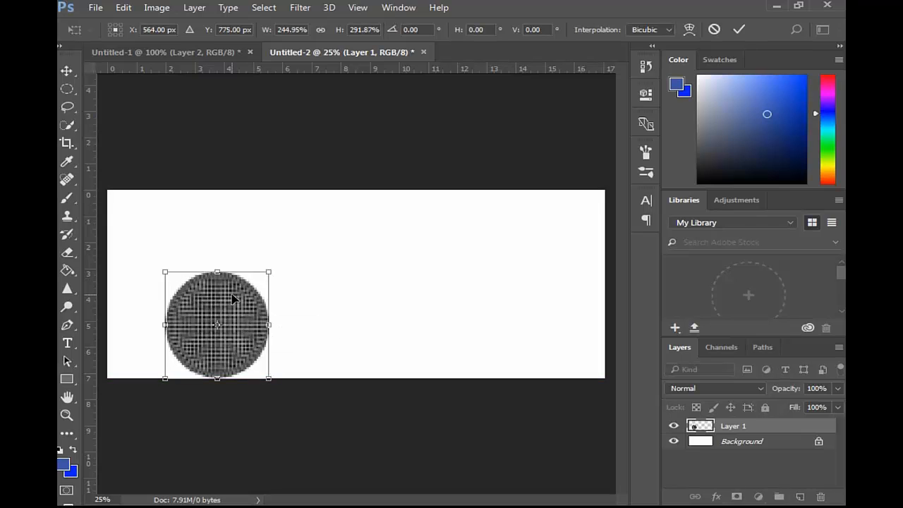
{"action": "left_click_drag", "start_coordinate": [232, 296], "coordinate": [202, 247]}
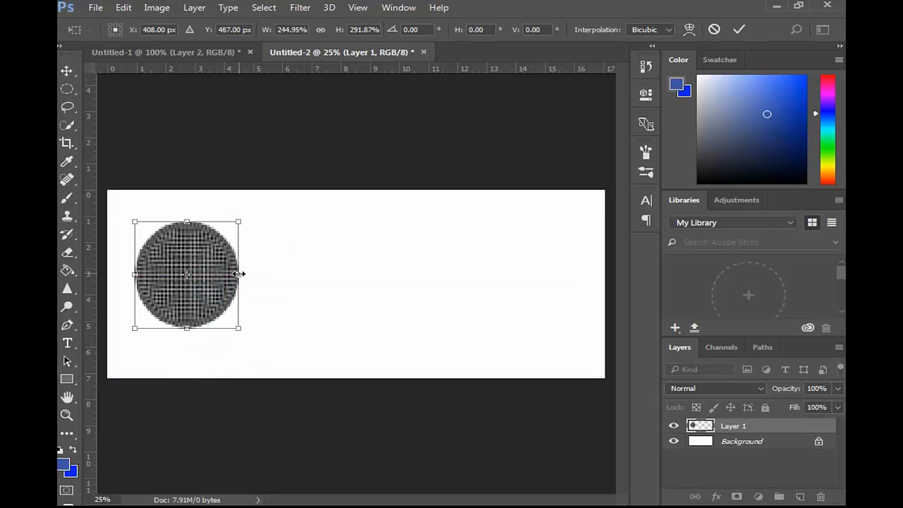
{"action": "left_click_drag", "start_coordinate": [239, 273], "coordinate": [263, 276]}
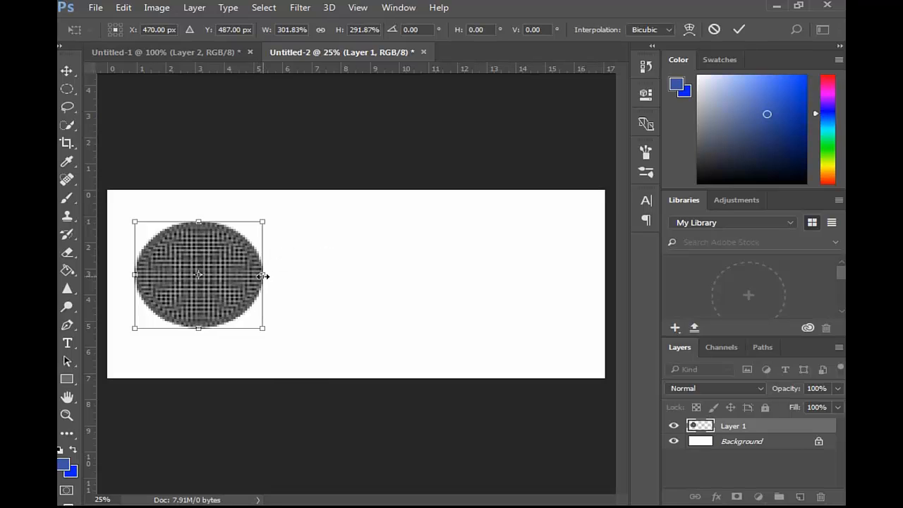
{"action": "key", "text": "Return"}
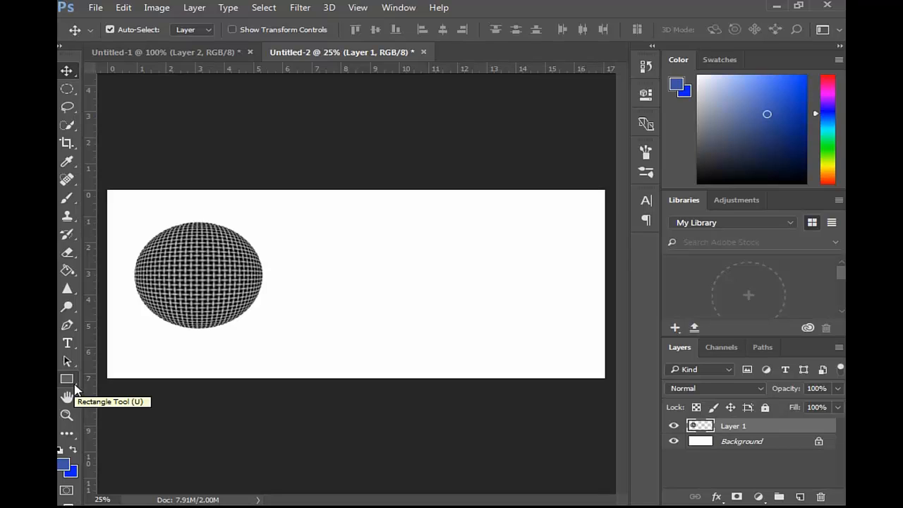
Step: Draw a rectangle about 72 px wide and 608 px high down the ball's centre and remove its stroke
{"action": "left_click", "coordinate": [67, 380]}
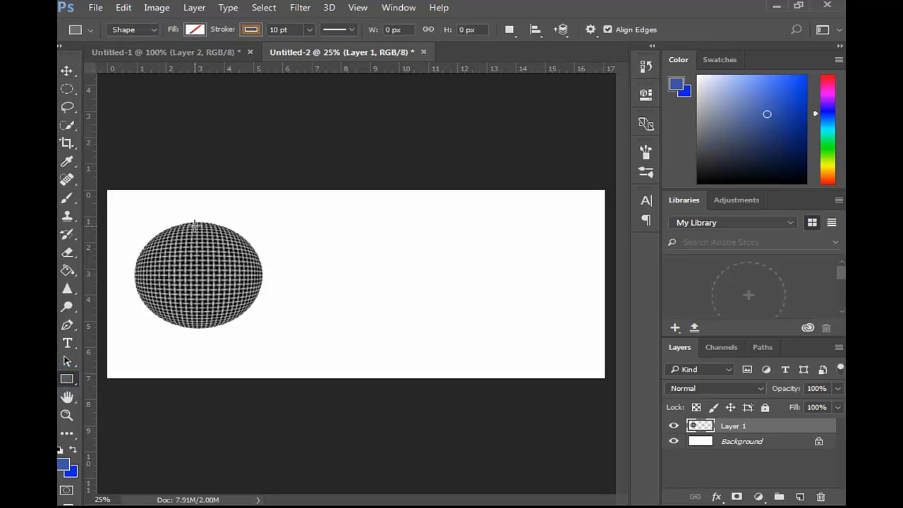
{"action": "left_click_drag", "start_coordinate": [191, 221], "coordinate": [206, 329]}
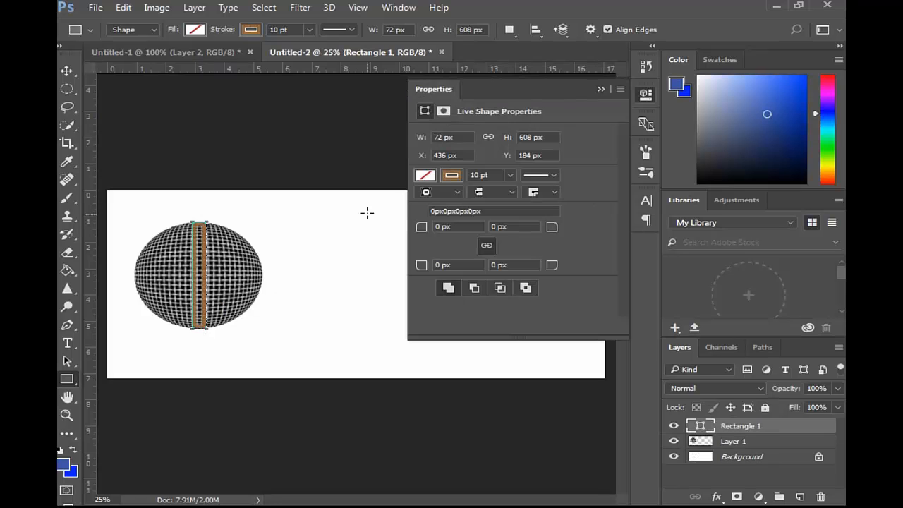
{"action": "left_click", "coordinate": [452, 176]}
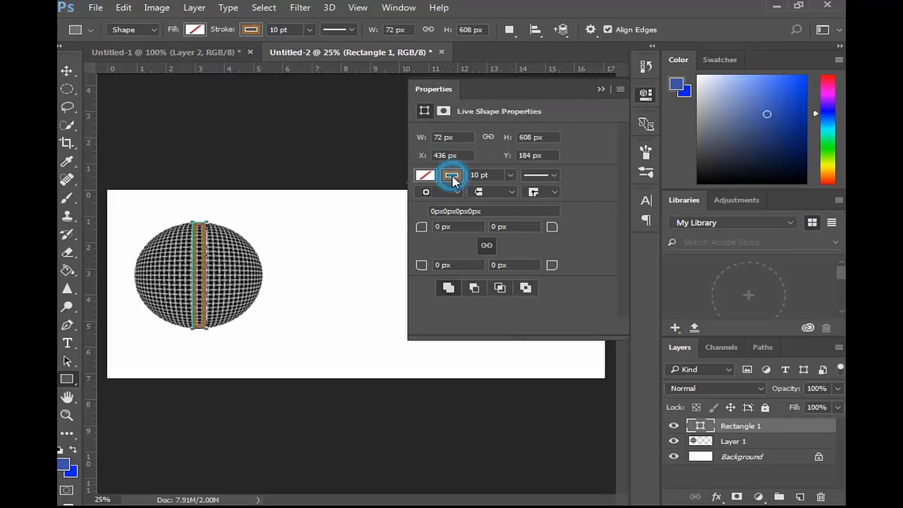
{"action": "left_click", "coordinate": [434, 201]}
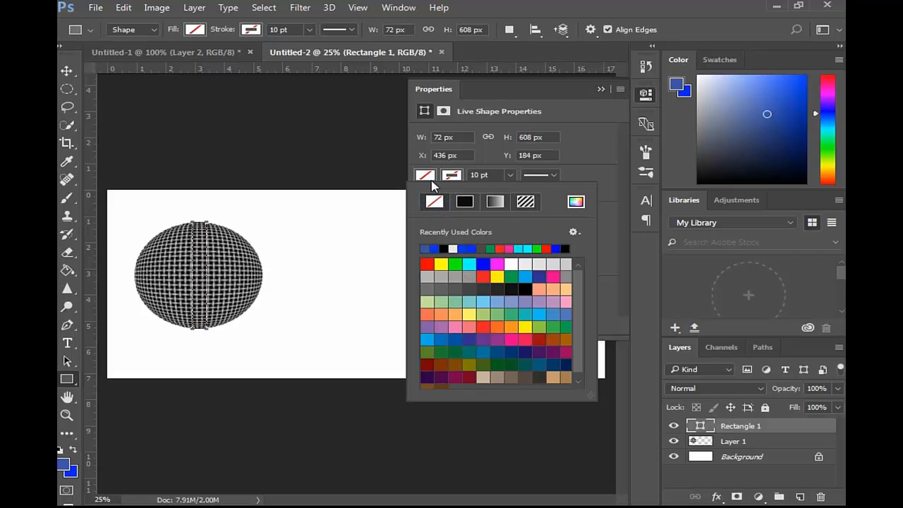
Step: Fill the rectangle with a reflected black-to-white gradient, add a white stop near the middle and make the end stop near-black
{"action": "left_click", "coordinate": [425, 176]}
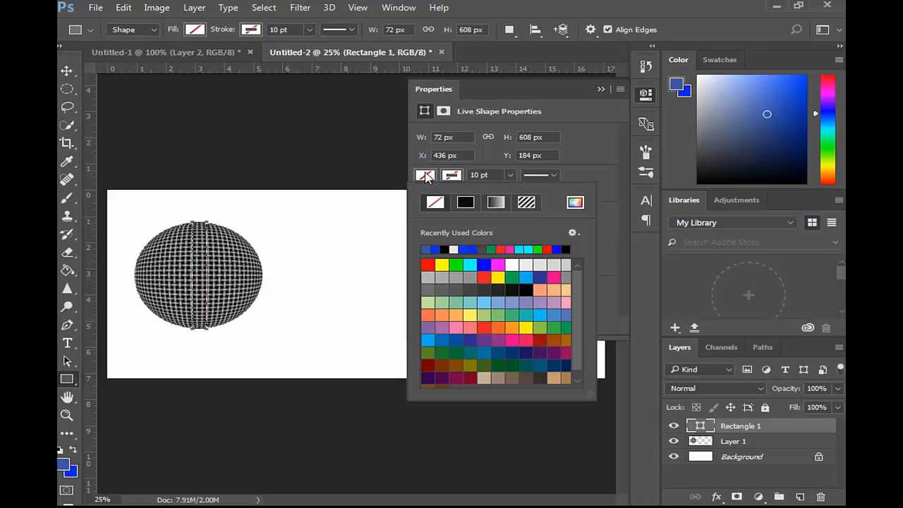
{"action": "left_click", "coordinate": [496, 203]}
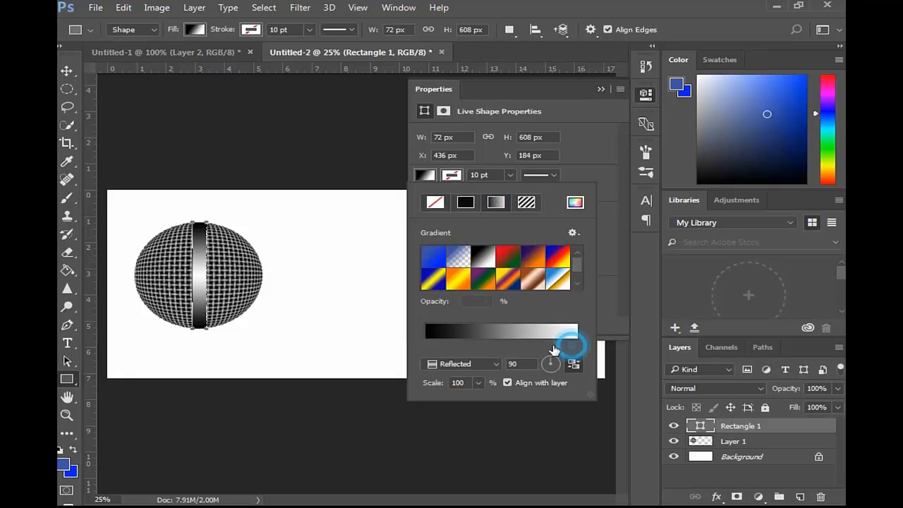
{"action": "left_click_drag", "start_coordinate": [570, 347], "coordinate": [499, 347]}
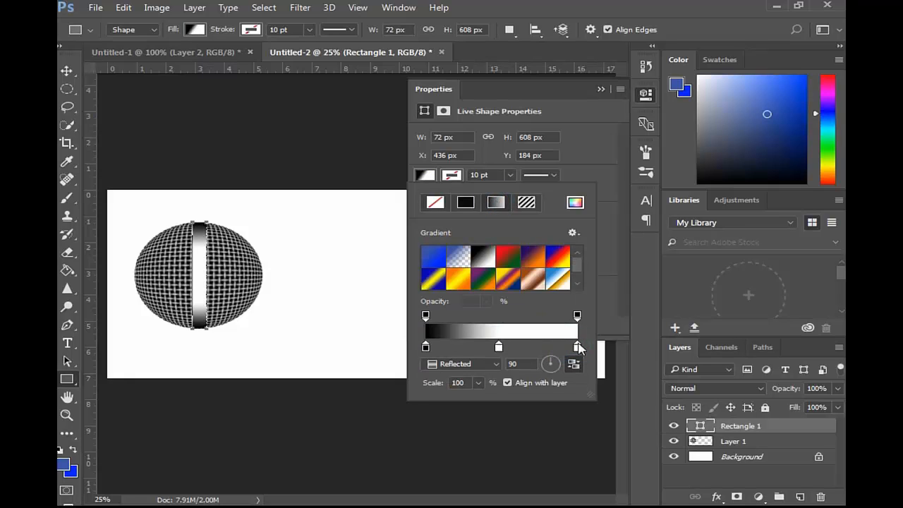
{"action": "double_click", "coordinate": [578, 350]}
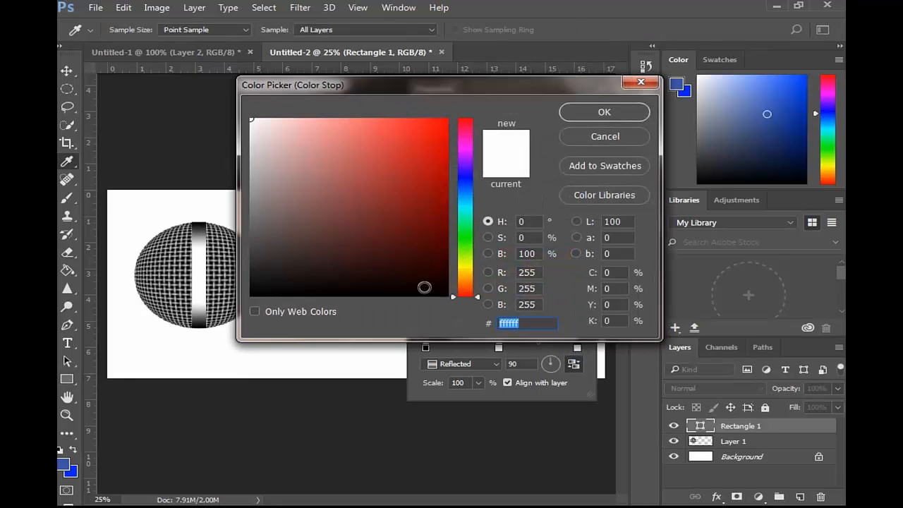
{"action": "left_click", "coordinate": [424, 286]}
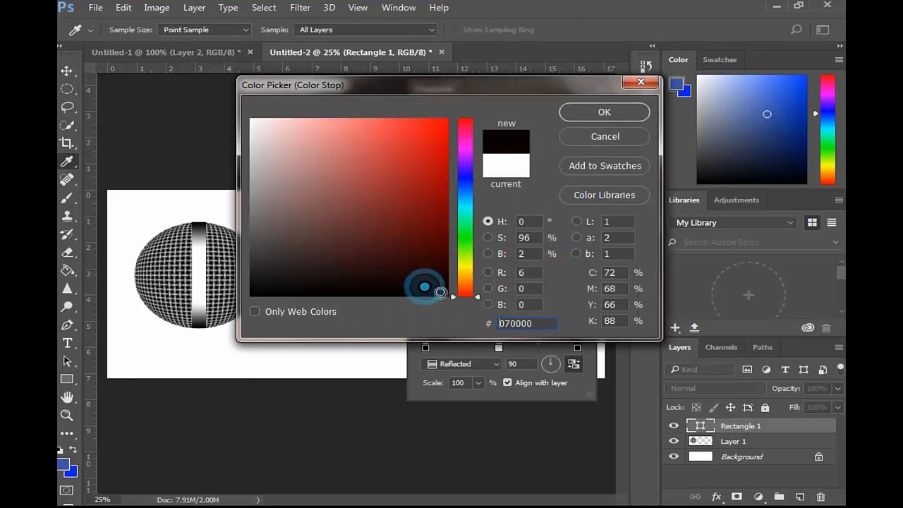
{"action": "left_click", "coordinate": [620, 110]}
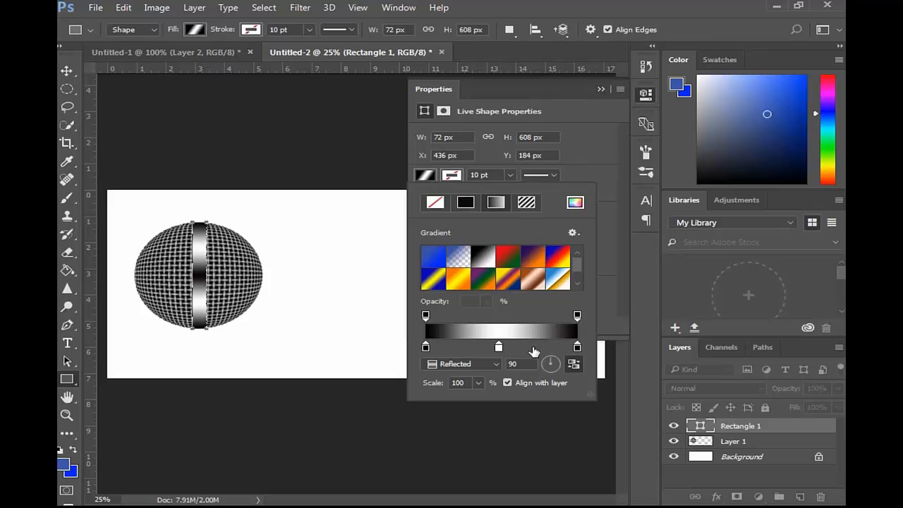
{"action": "left_click", "coordinate": [526, 348]}
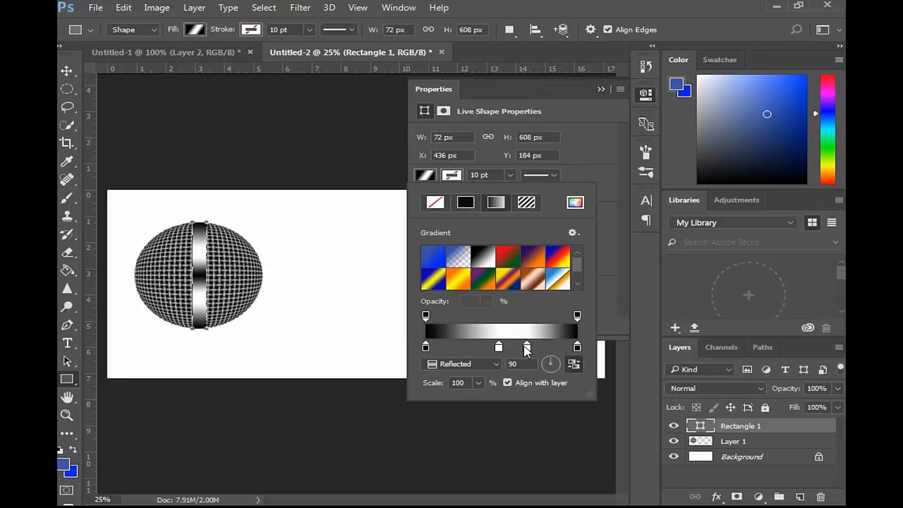
{"action": "left_click_drag", "start_coordinate": [526, 348], "coordinate": [539, 371]}
{"action": "left_click", "coordinate": [535, 347]}
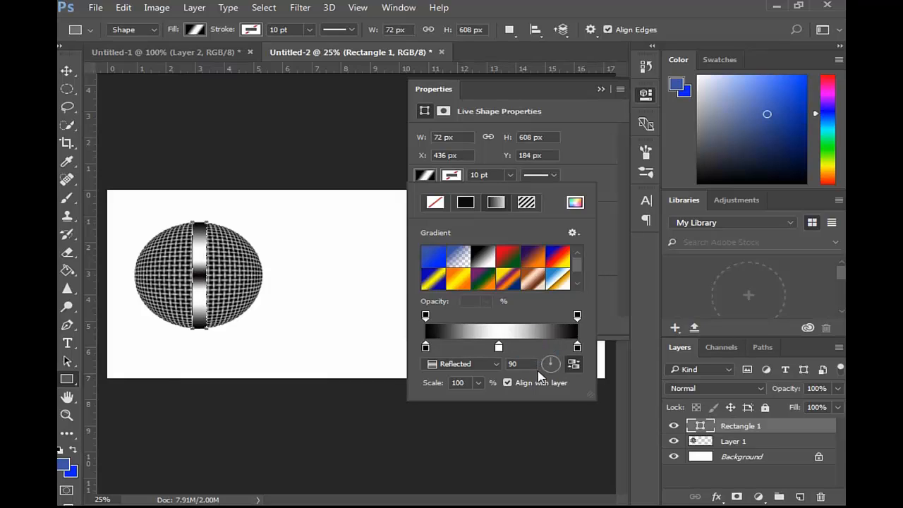
Step: Shift the gradient's white middle stop slightly toward the end stop and adjust the midpoint between it and the starting black stop
{"action": "mouse_move", "coordinate": [498, 346]}
{"action": "left_mouse_down"}
{"action": "mouse_move", "coordinate": [508, 349]}
{"action": "mouse_move", "coordinate": [467, 348]}
{"action": "mouse_move", "coordinate": [494, 347]}
{"action": "left_mouse_up"}
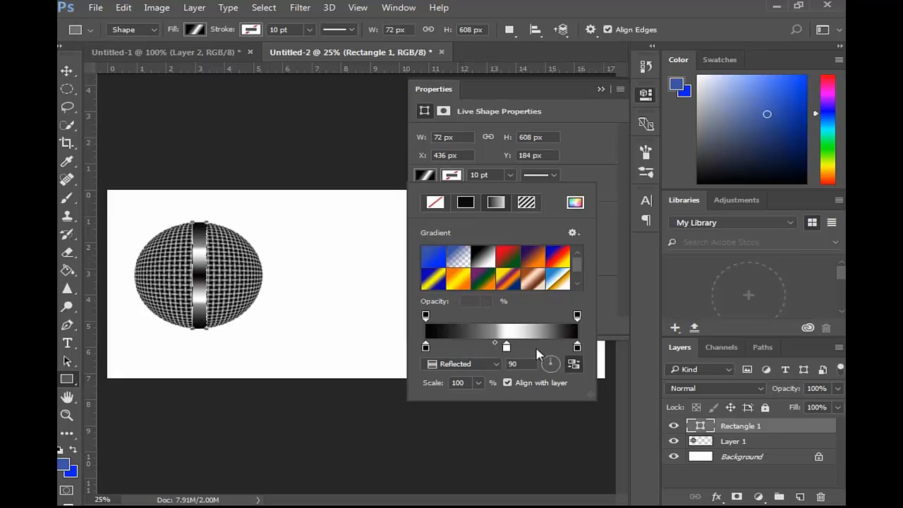
{"action": "left_click_drag", "start_coordinate": [495, 343], "coordinate": [483, 342]}
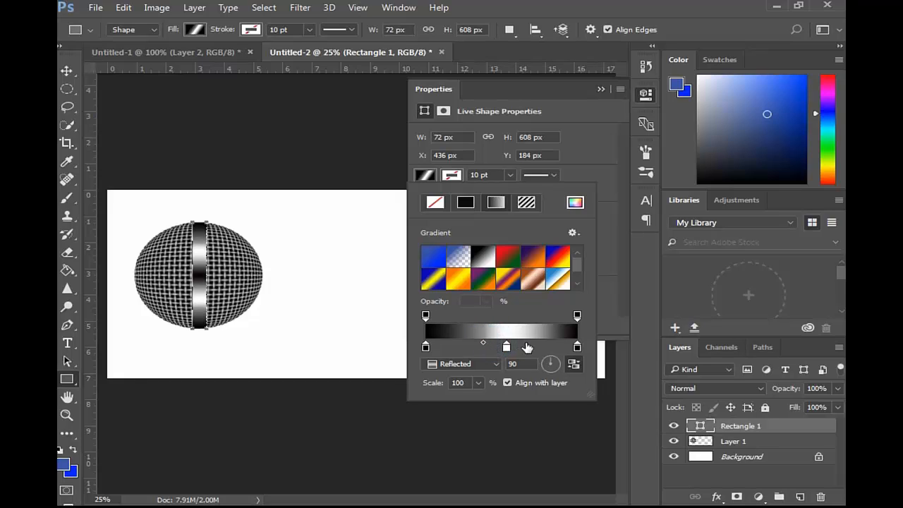
{"action": "left_click", "coordinate": [560, 346]}
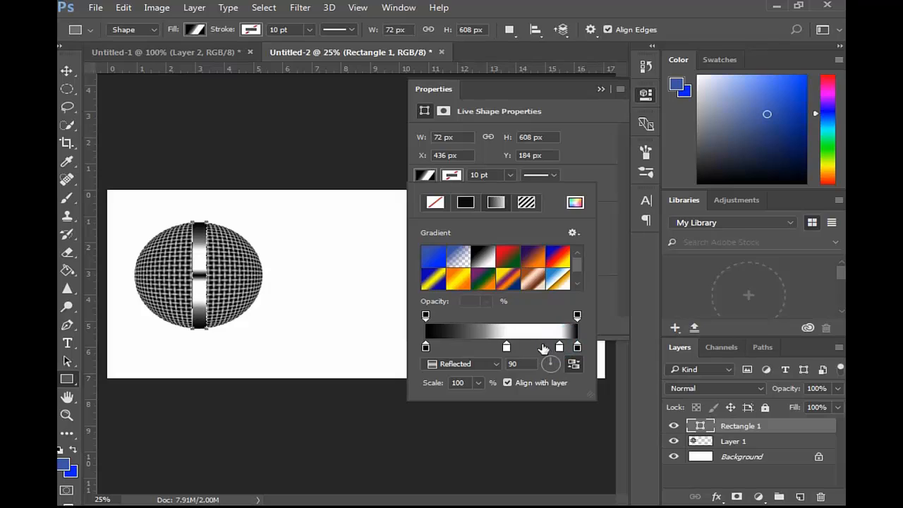
{"action": "left_click_drag", "start_coordinate": [559, 346], "coordinate": [501, 427]}
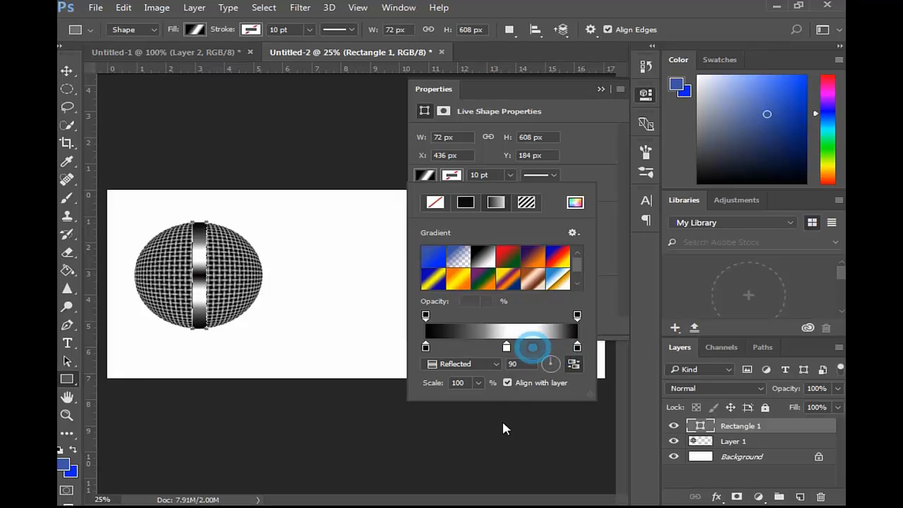
{"action": "left_click", "coordinate": [572, 352]}
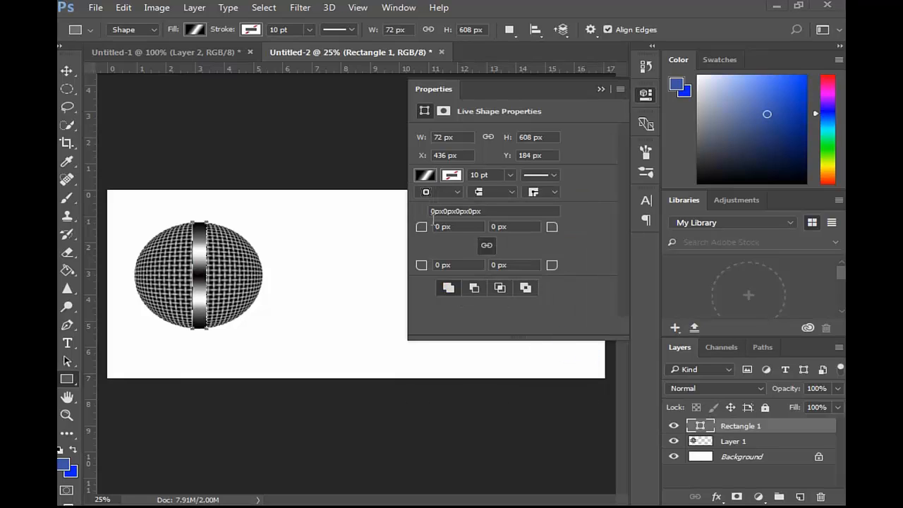
Step: Move the gradient's near-black end stop slightly inward, bring its blend midpoint closer to the white stop, and finish editing the rectangle
{"action": "left_click", "coordinate": [425, 177]}
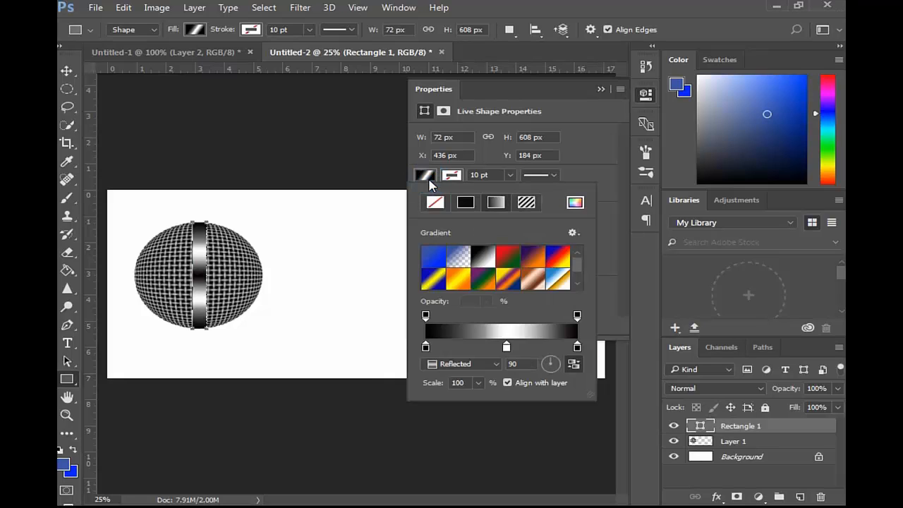
{"action": "left_click_drag", "start_coordinate": [576, 347], "coordinate": [525, 345]}
{"action": "left_click", "coordinate": [538, 345]}
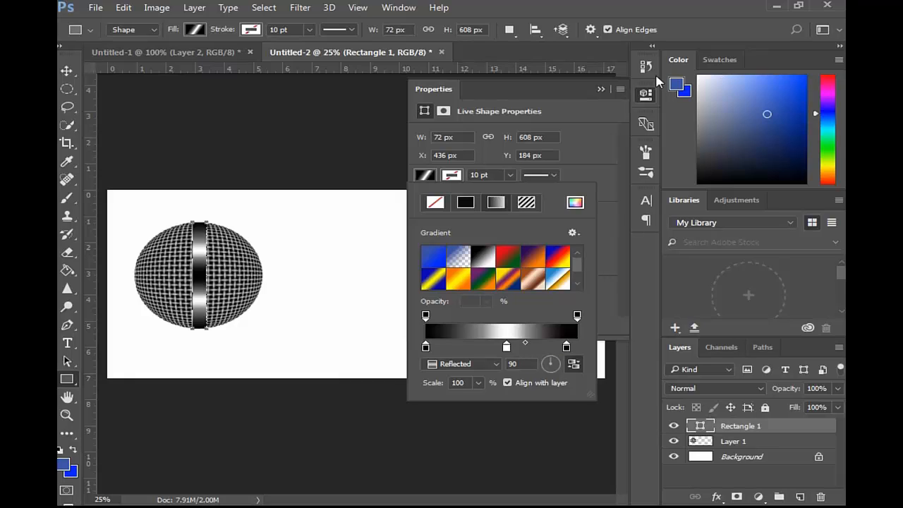
{"action": "left_click", "coordinate": [602, 89]}
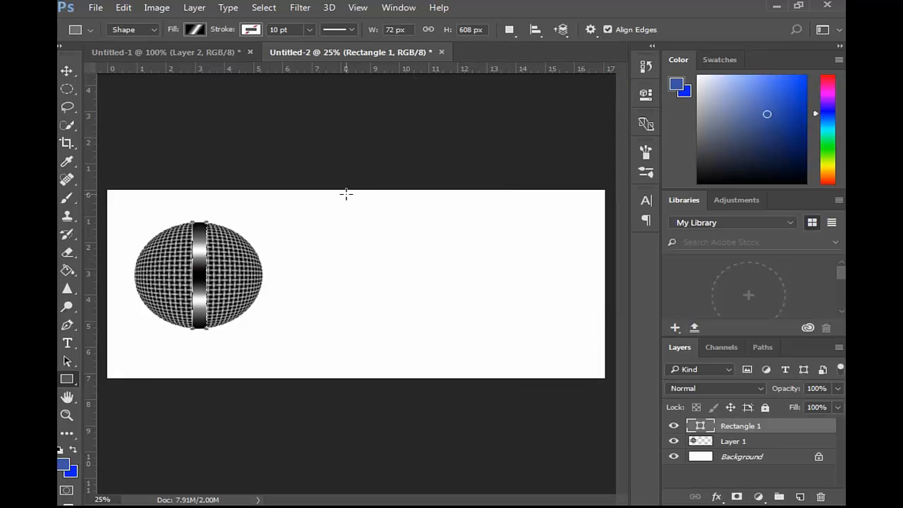
{"action": "key", "text": "Return"}
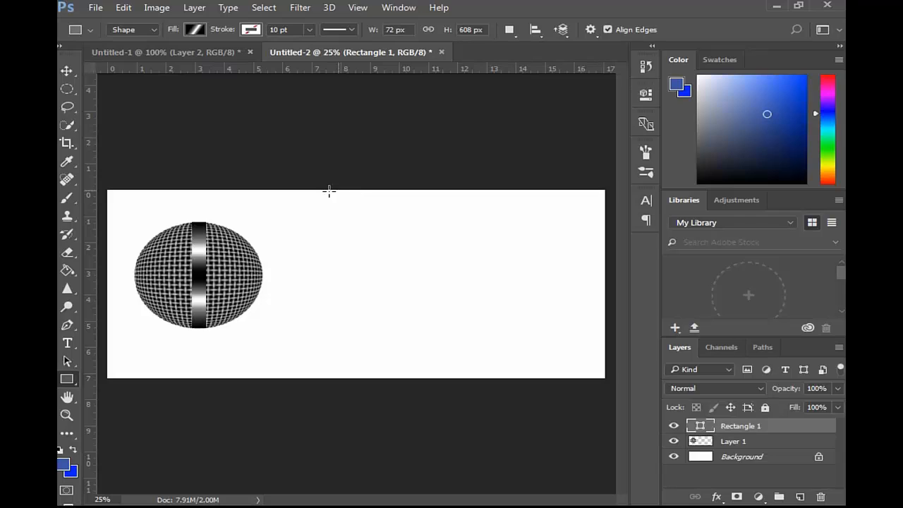
Step: Duplicate the gradient rectangle layer within the Untitled-2 document
{"action": "right_click", "coordinate": [767, 429]}
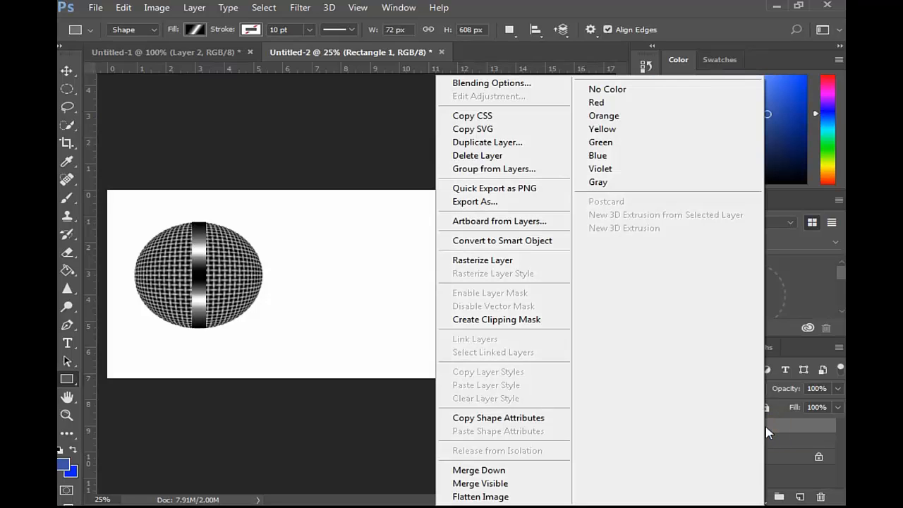
{"action": "left_click", "coordinate": [549, 143]}
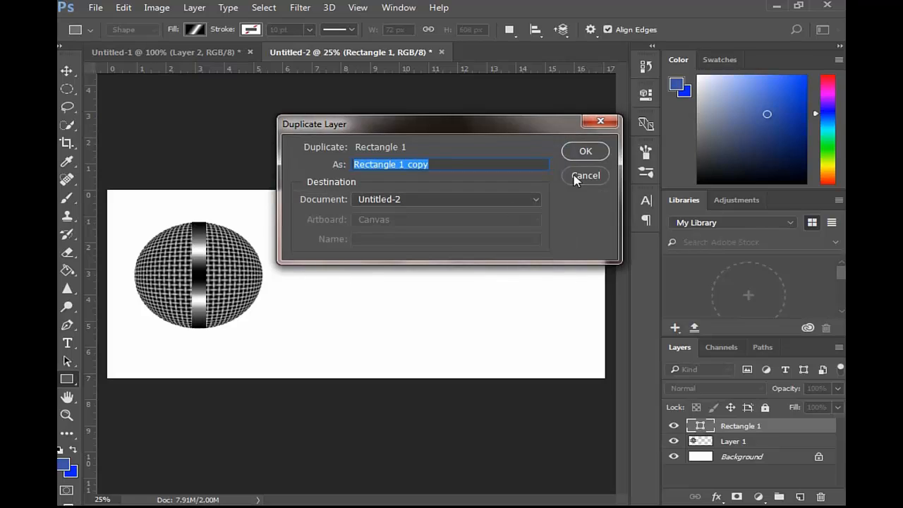
{"action": "left_click", "coordinate": [580, 149]}
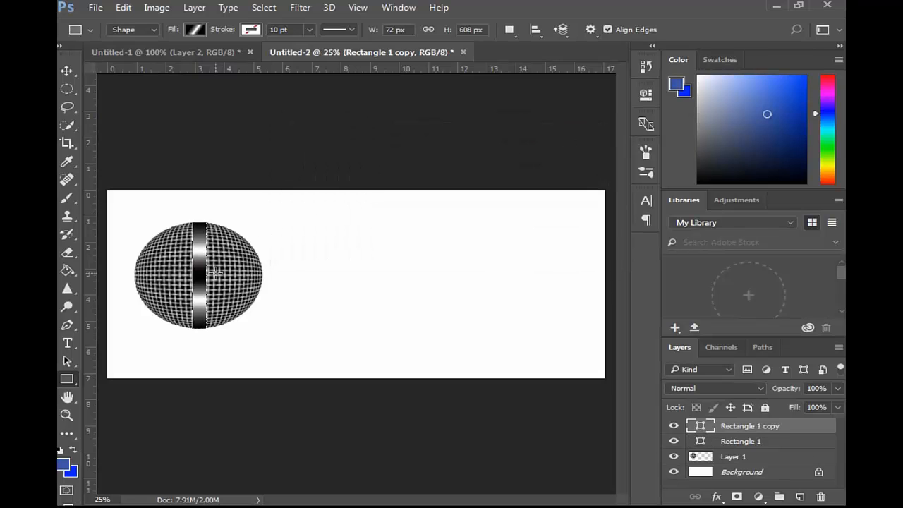
Step: Move the duplicated gradient bar to the ball's right edge and shorten it from both ends into a neck piece centred at about X 799, Y 494 px
{"action": "left_click", "coordinate": [67, 71]}
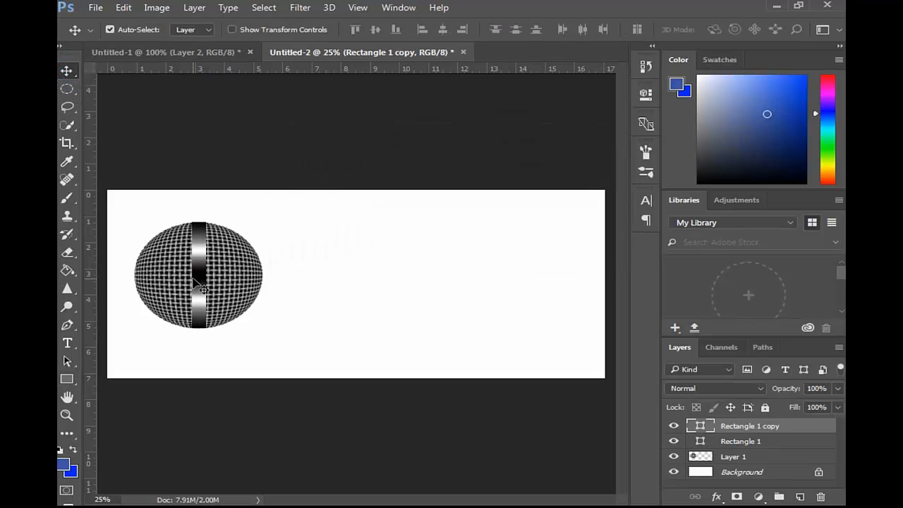
{"action": "left_click_drag", "start_coordinate": [200, 286], "coordinate": [255, 285]}
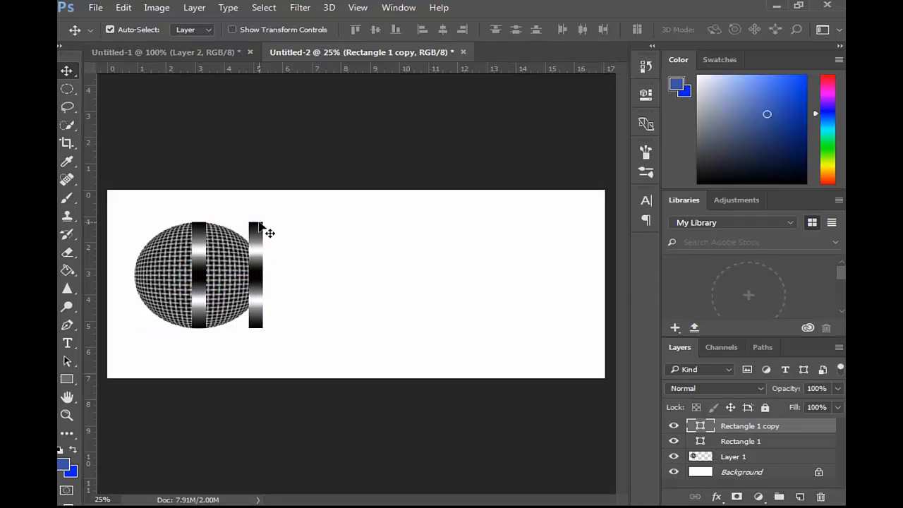
{"action": "key", "text": "ctrl+t"}
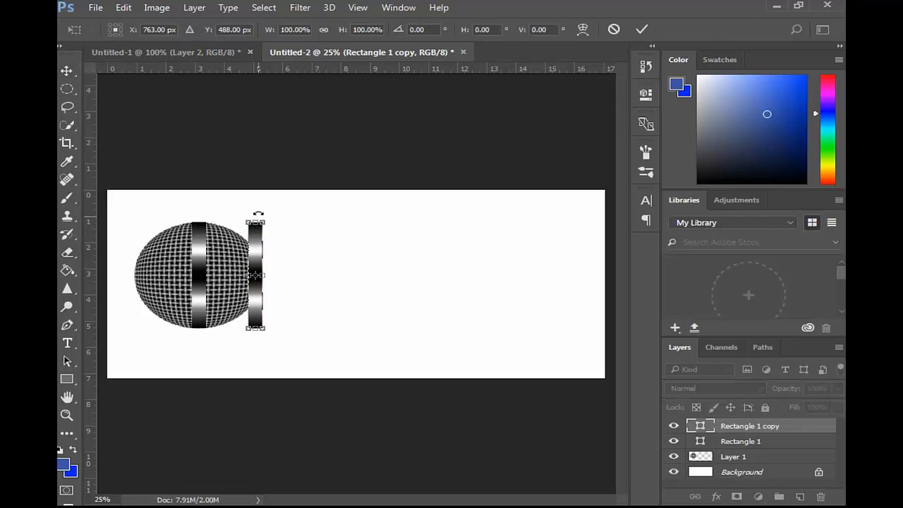
{"action": "left_click_drag", "start_coordinate": [256, 222], "coordinate": [257, 245]}
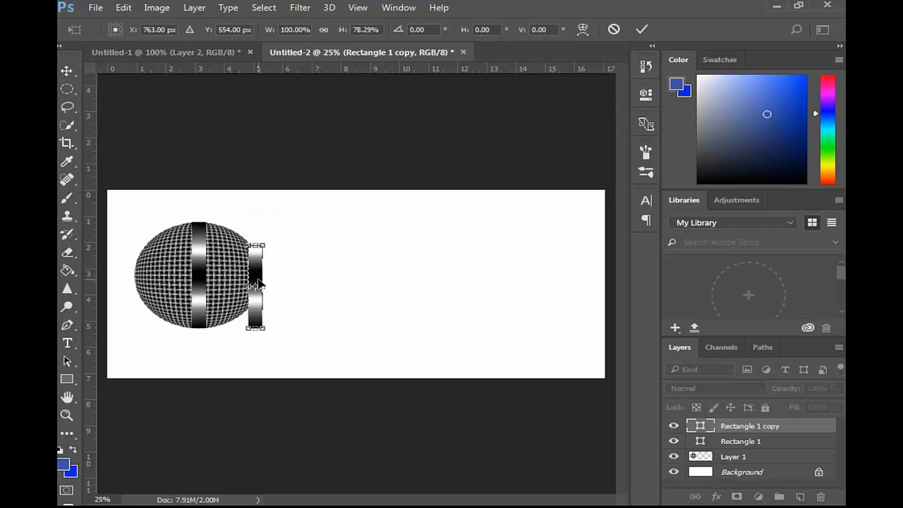
{"action": "left_click_drag", "start_coordinate": [256, 327], "coordinate": [255, 308]}
{"action": "left_click_drag", "start_coordinate": [261, 272], "coordinate": [269, 273]}
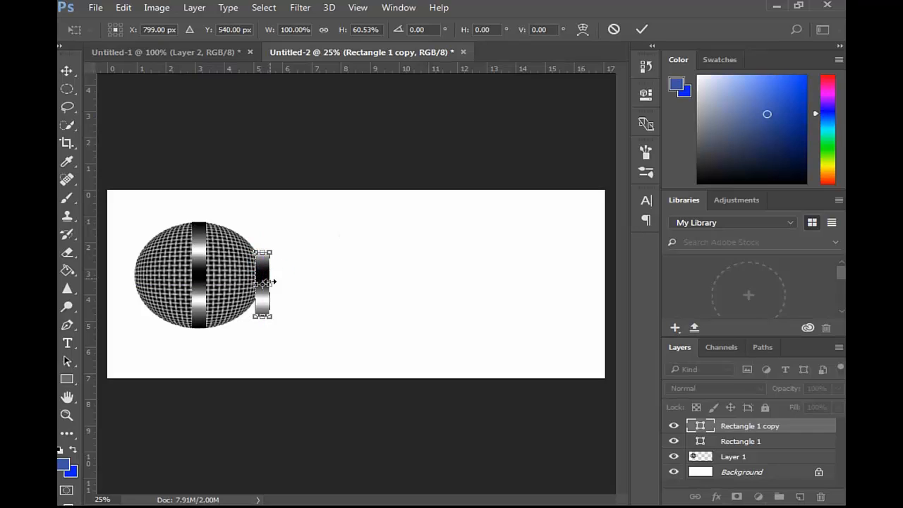
{"action": "left_click_drag", "start_coordinate": [261, 316], "coordinate": [261, 300]}
{"action": "key", "text": "Return"}
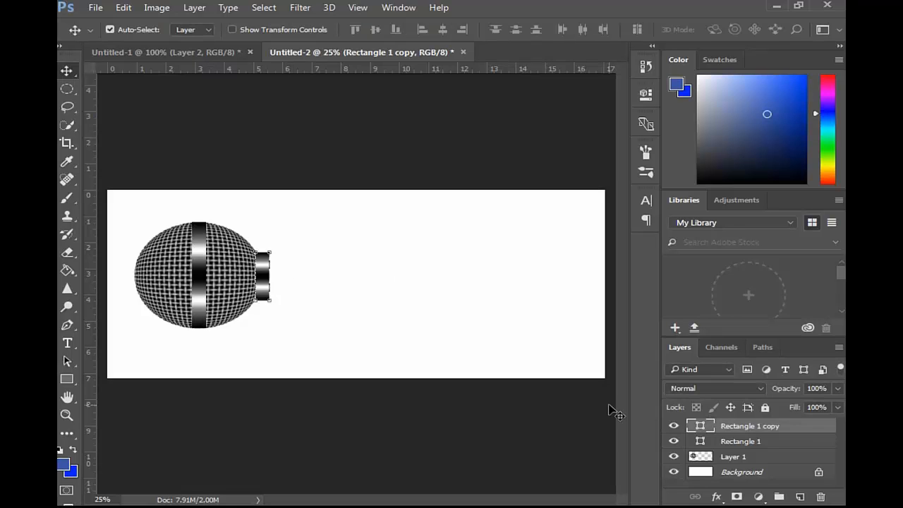
Step: Duplicate the shortened bar layer within Untitled-2 and place the copy just right of the original, leaving a small gap
{"action": "right_click", "coordinate": [794, 429]}
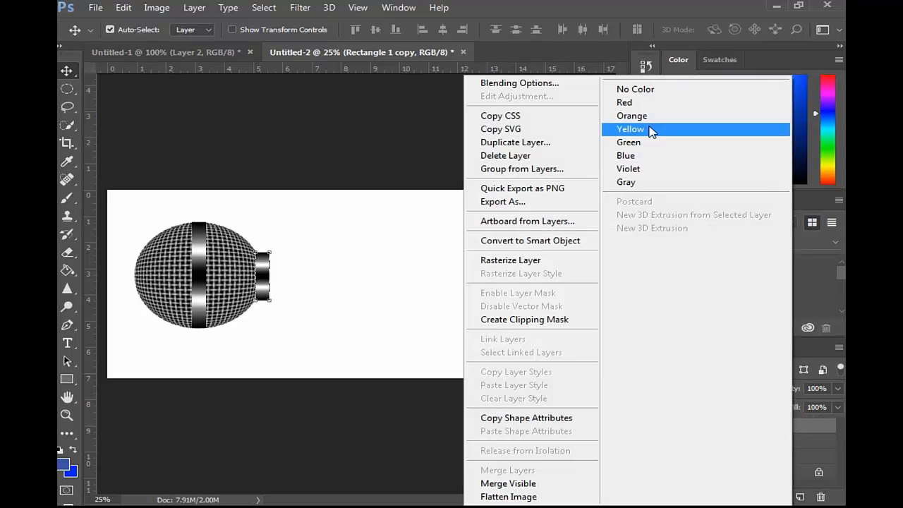
{"action": "left_click", "coordinate": [543, 145]}
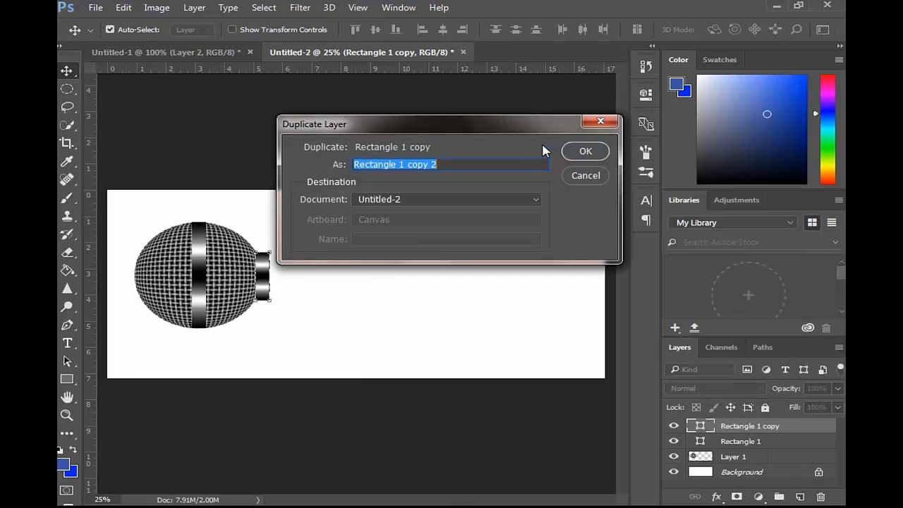
{"action": "left_click", "coordinate": [583, 153]}
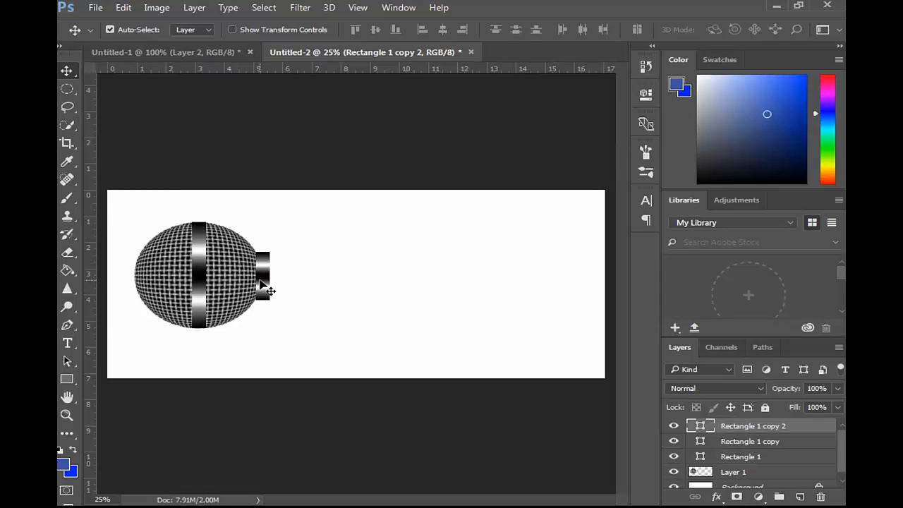
{"action": "left_click_drag", "start_coordinate": [260, 282], "coordinate": [282, 285]}
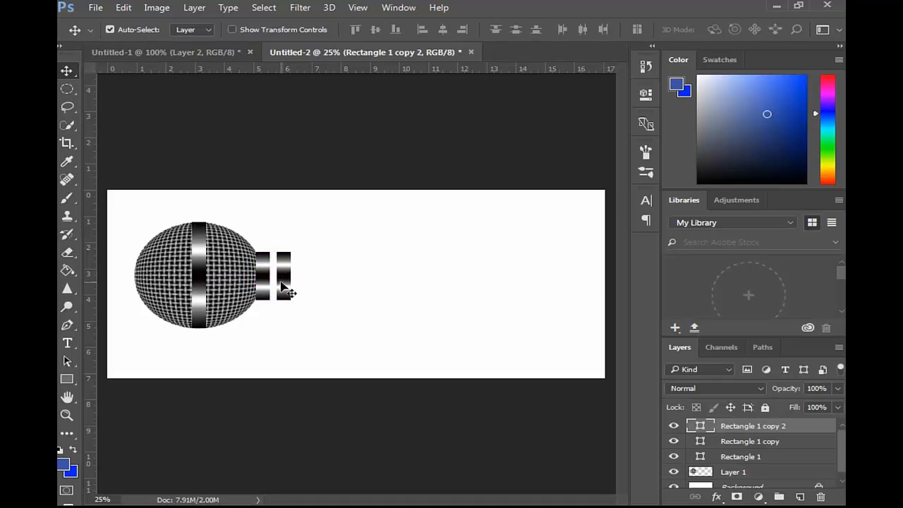
Step: Warp the neck bar next to the ball, flaring its upper-left and lower-left corners outward to meet the ball's outline
{"action": "left_click", "coordinate": [263, 278]}
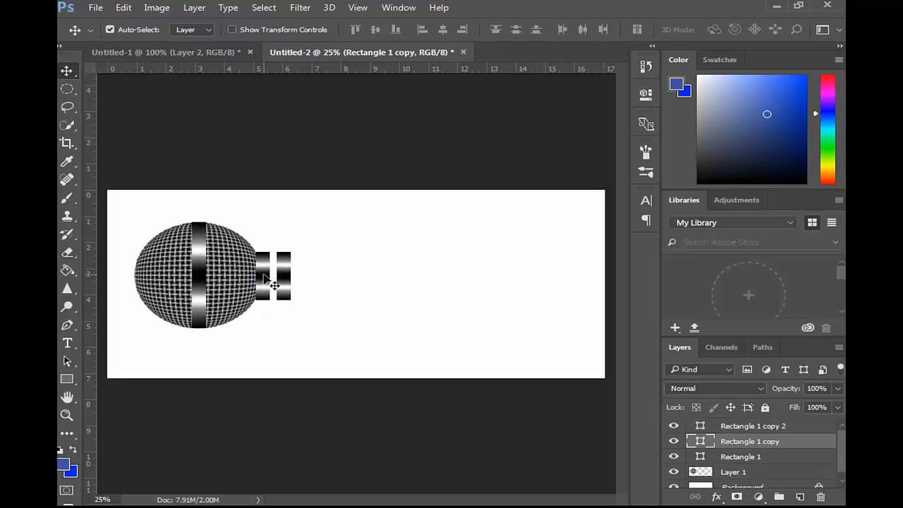
{"action": "key", "text": "ctrl+t"}
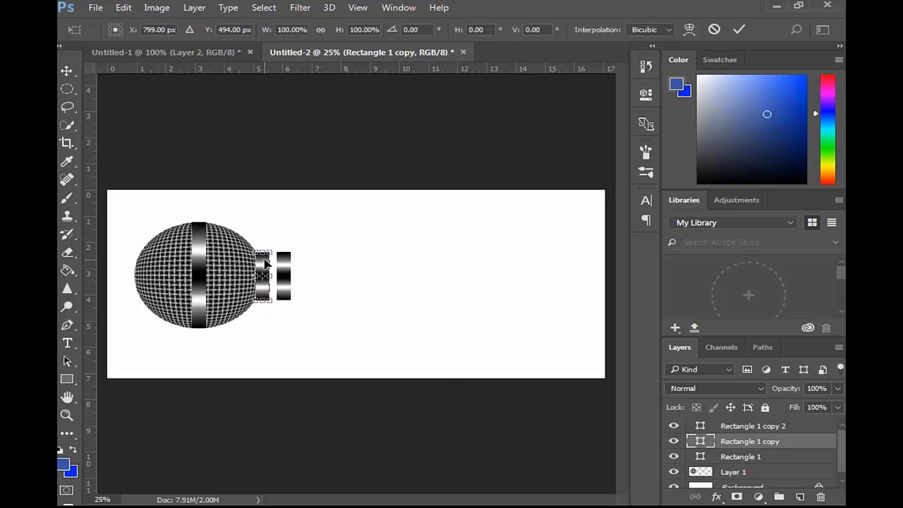
{"action": "right_click", "coordinate": [265, 264]}
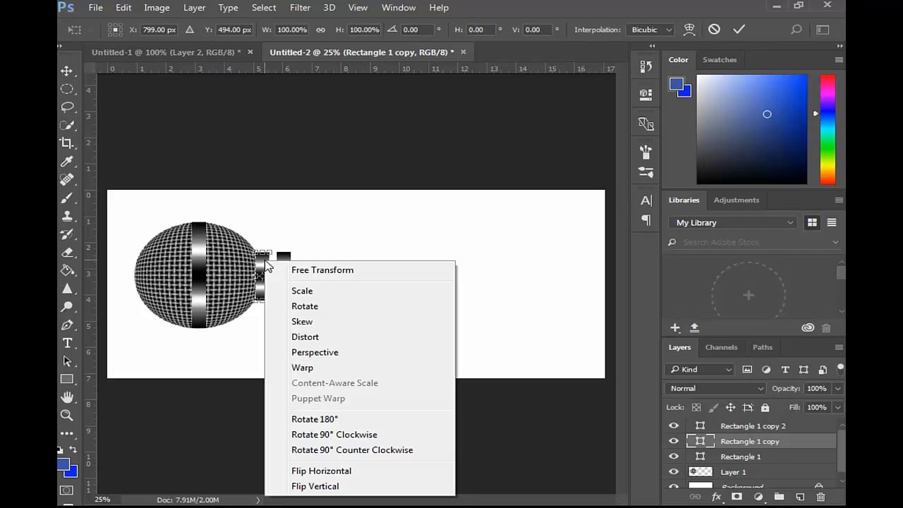
{"action": "left_click", "coordinate": [320, 370]}
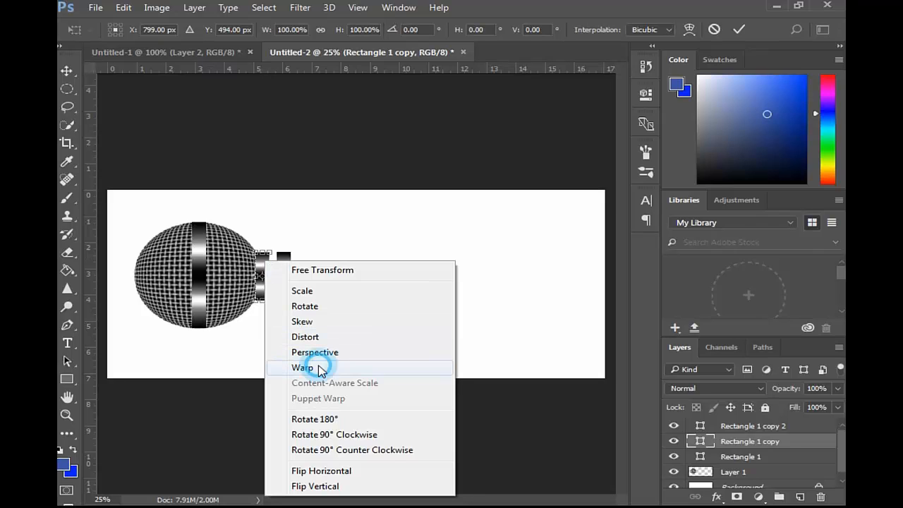
{"action": "left_click_drag", "start_coordinate": [255, 253], "coordinate": [248, 243]}
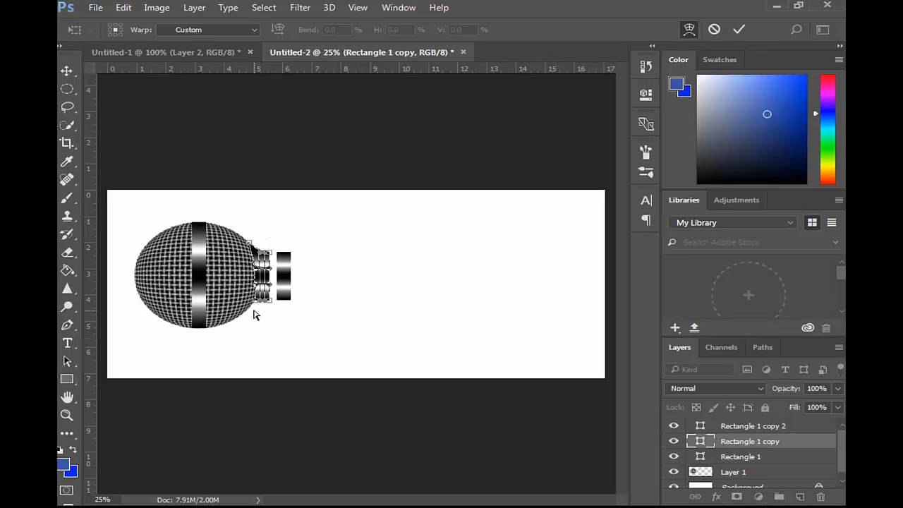
{"action": "left_click_drag", "start_coordinate": [255, 304], "coordinate": [251, 312]}
{"action": "key", "text": "Return"}
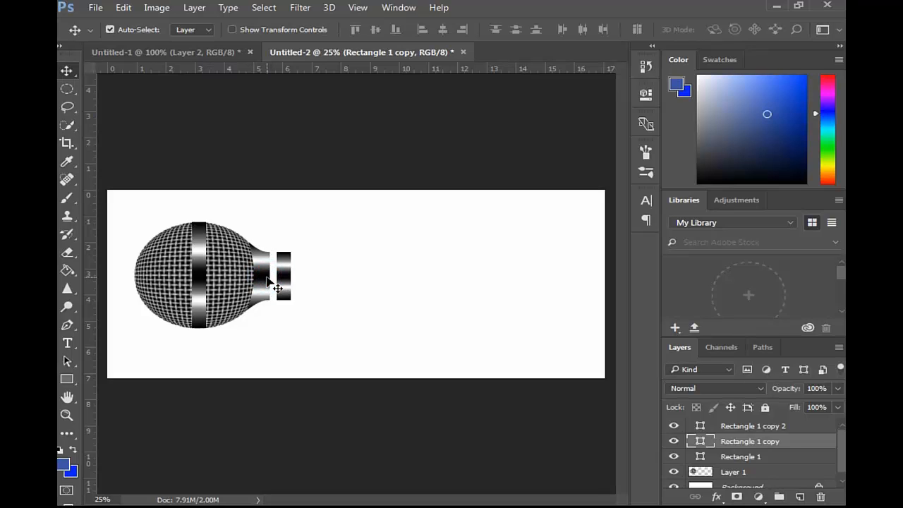
Step: Stretch the flared neck piece rightward to about 131% width so it meets the second short bar
{"action": "key", "text": "ctrl+t"}
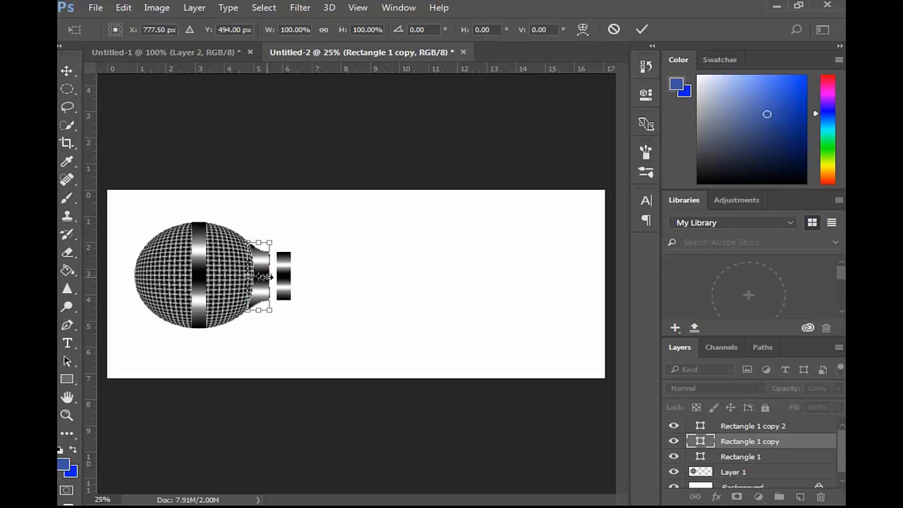
{"action": "left_click_drag", "start_coordinate": [270, 275], "coordinate": [281, 275]}
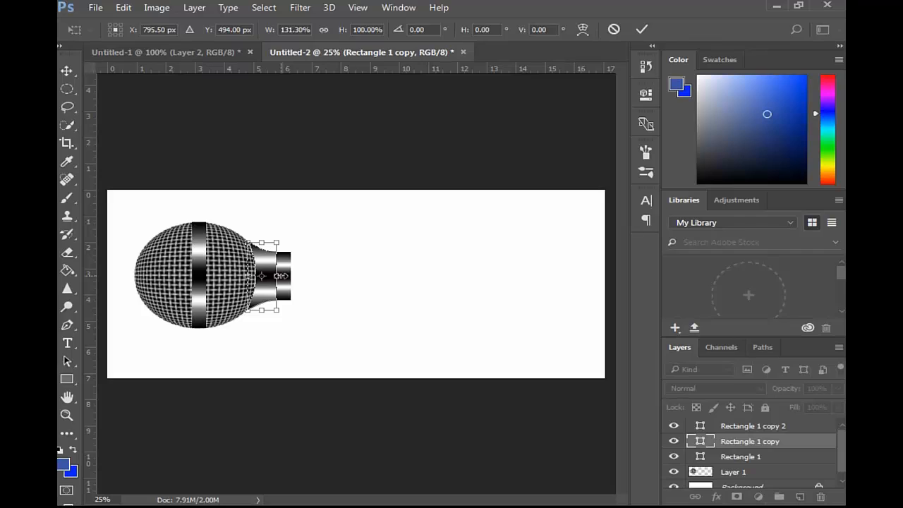
{"action": "key", "text": "Return"}
Step: Stretch the second short bar rightward to about 1989% width to form a long microphone handle
{"action": "left_click", "coordinate": [285, 276]}
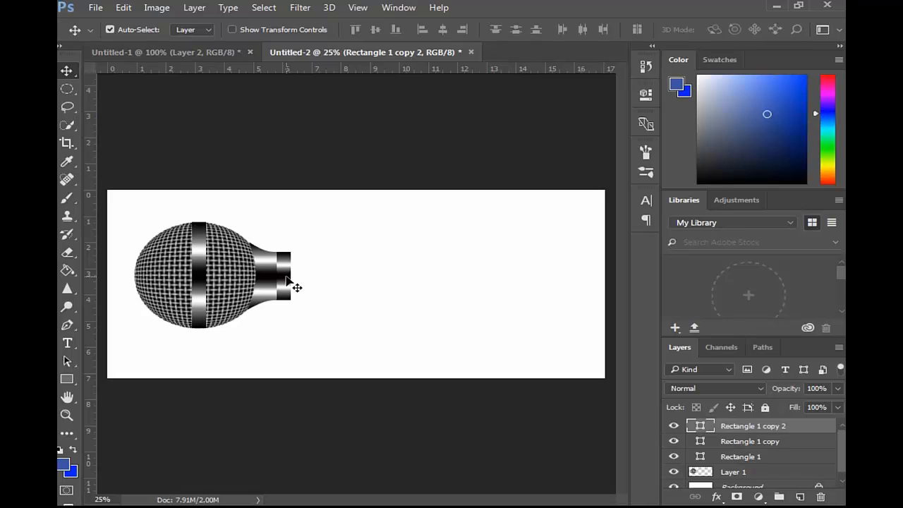
{"action": "key", "text": "ctrl+t"}
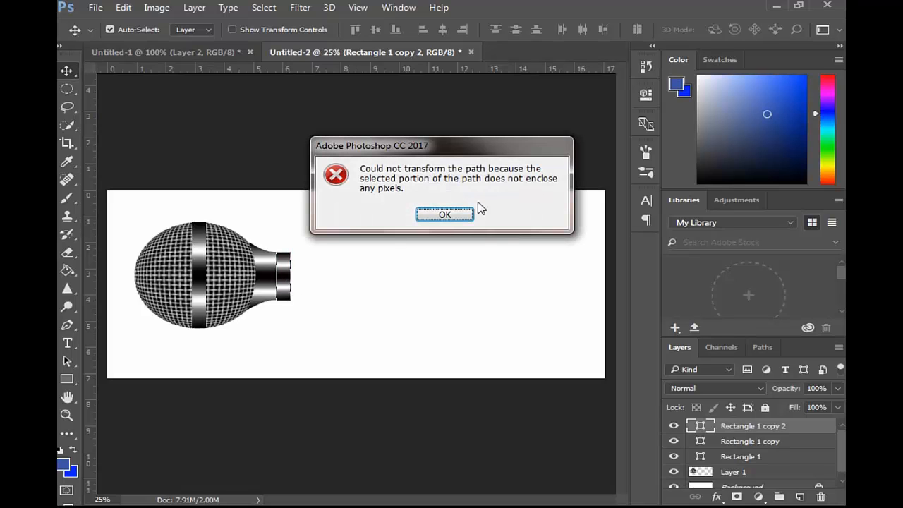
{"action": "left_click", "coordinate": [464, 215]}
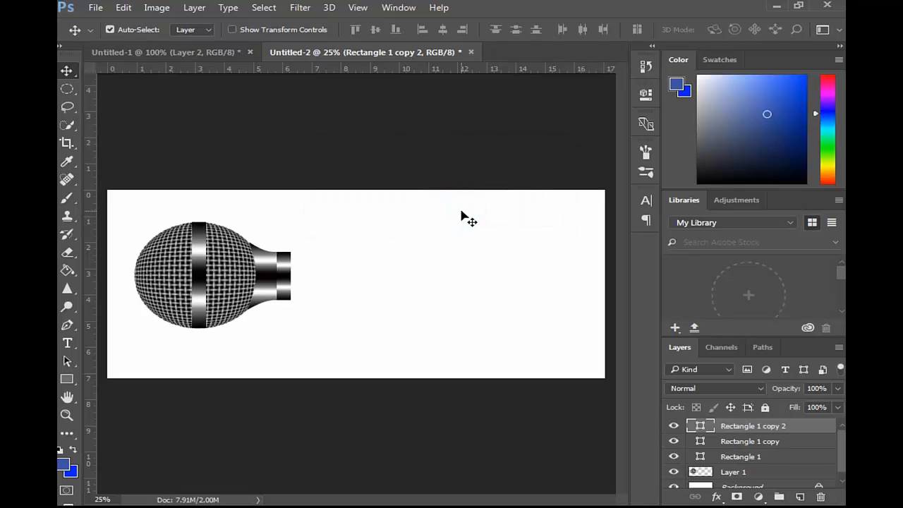
{"action": "key", "text": "ctrl+t"}
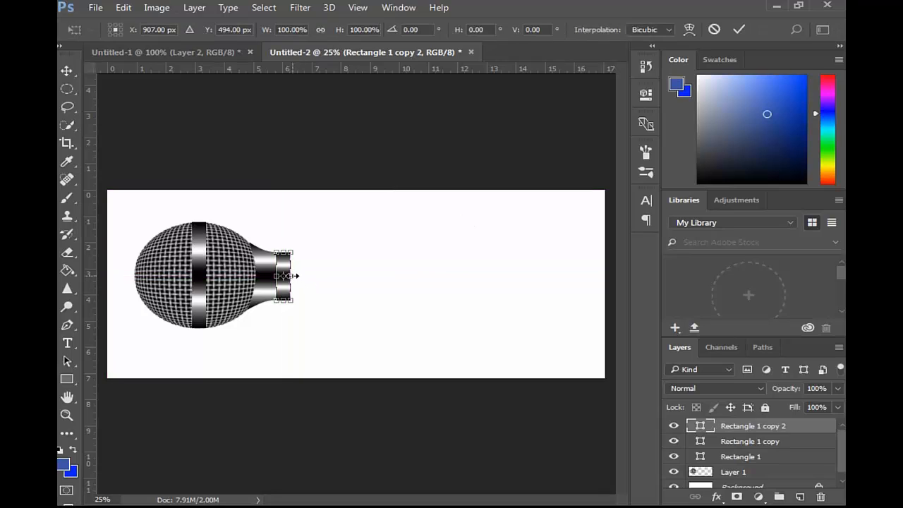
{"action": "left_click_drag", "start_coordinate": [291, 276], "coordinate": [555, 272]}
{"action": "left_click_drag", "start_coordinate": [556, 272], "coordinate": [557, 272]}
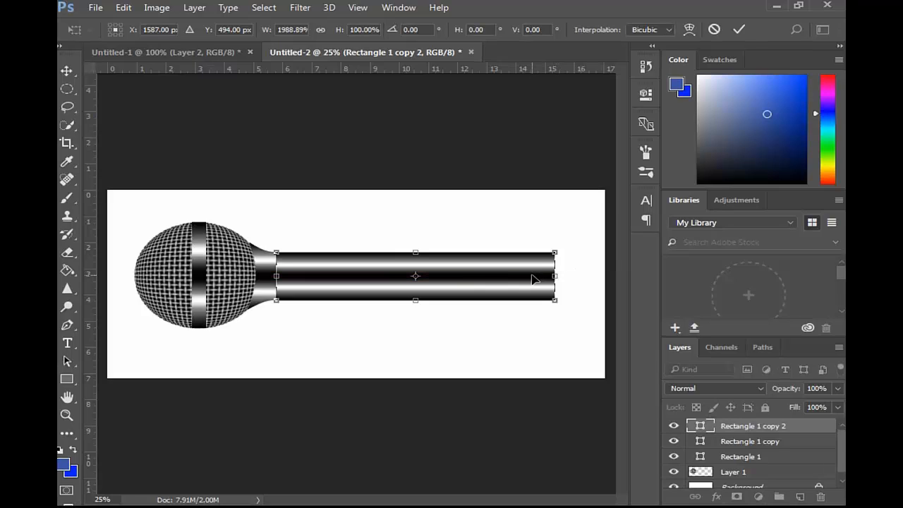
Step: Taper the handle symmetrically toward its right end with a Perspective transform of about 2.4° and apply it
{"action": "right_click", "coordinate": [533, 279]}
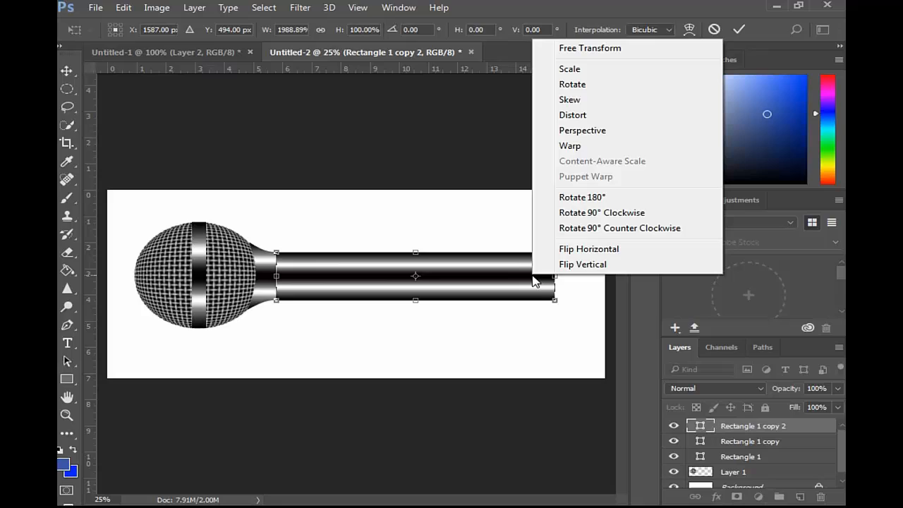
{"action": "left_click", "coordinate": [593, 134]}
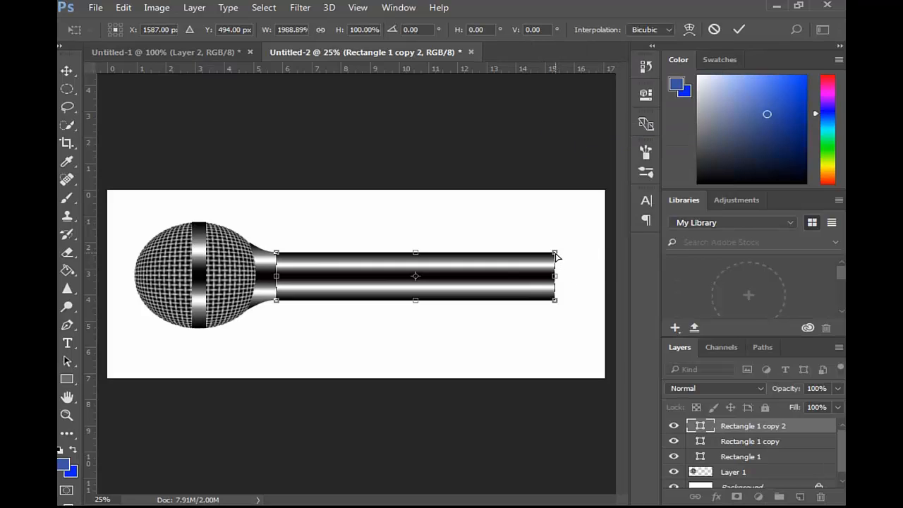
{"action": "left_click_drag", "start_coordinate": [556, 257], "coordinate": [556, 266]}
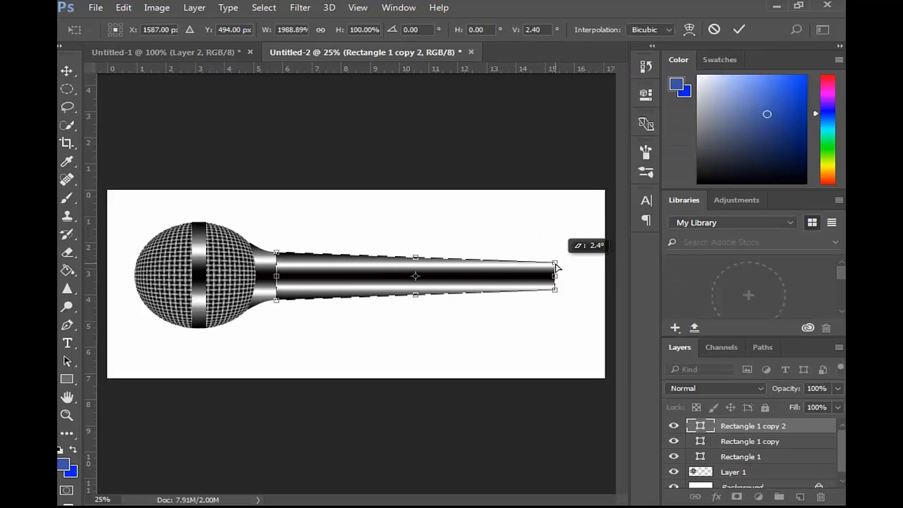
{"action": "key", "text": "Return"}
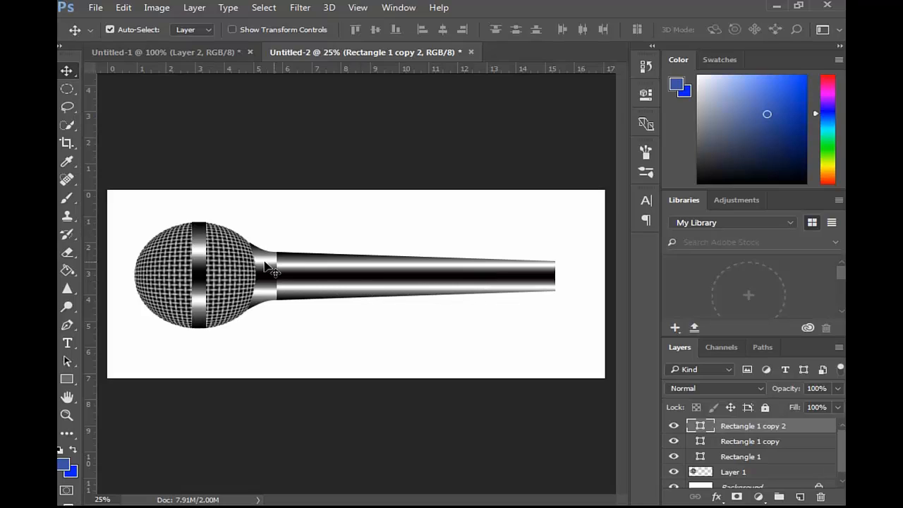
Step: Add a Bevel & Emboss effect to the vertical gradient band across the ball
{"action": "left_click", "coordinate": [205, 295]}
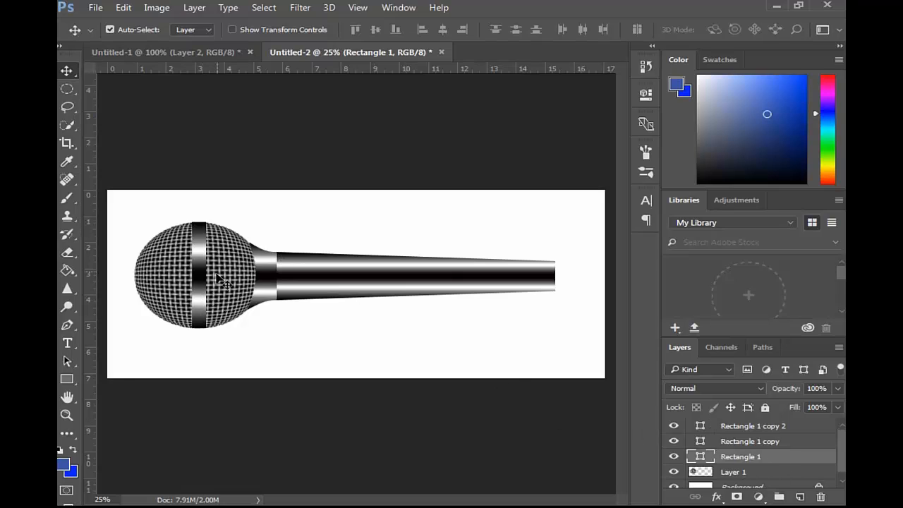
{"action": "left_click", "coordinate": [202, 286]}
{"action": "double_click", "coordinate": [789, 460]}
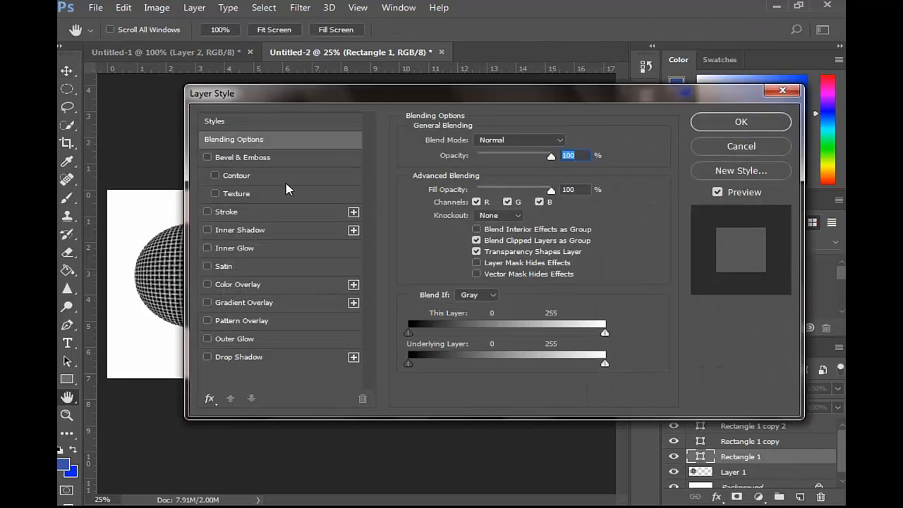
{"action": "left_click_drag", "start_coordinate": [351, 101], "coordinate": [578, 75]}
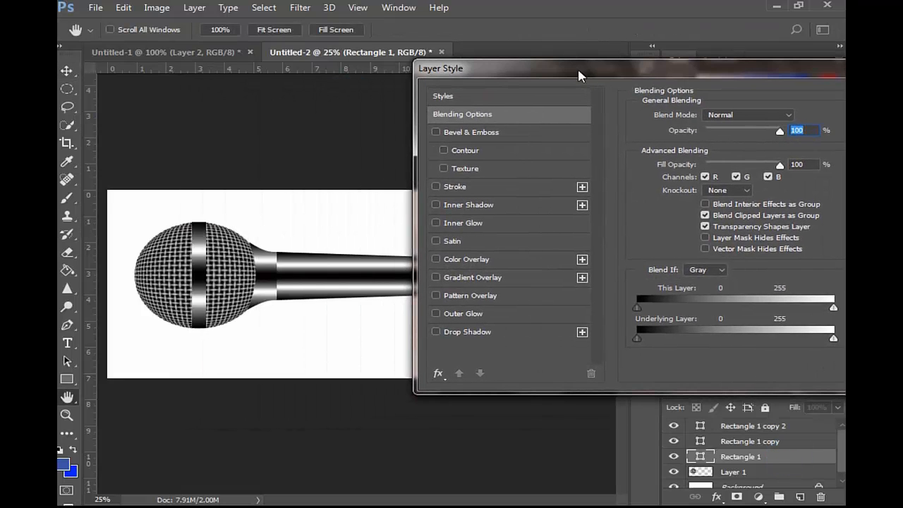
{"action": "left_click", "coordinate": [452, 133]}
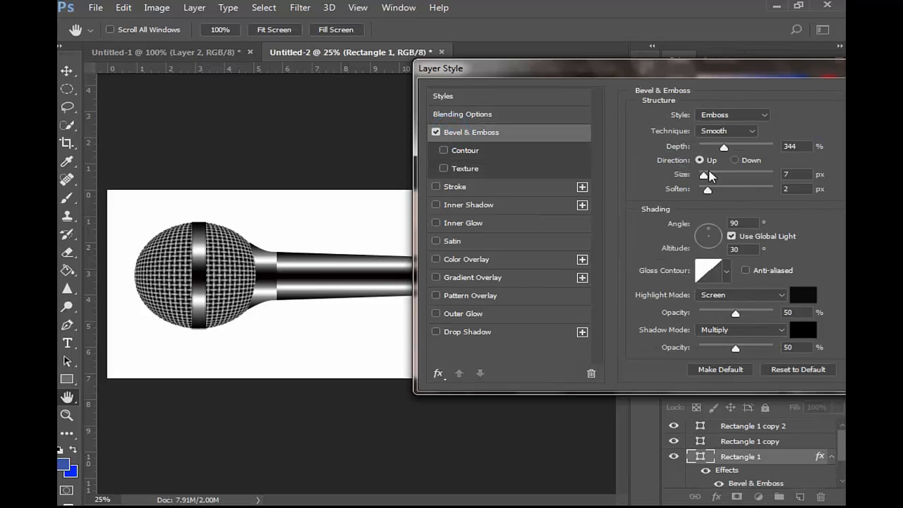
Step: Set the band's Bevel & Emboss size to 6 px, depth to 605% and soften to 6 px, and apply the layer style
{"action": "left_click_drag", "start_coordinate": [703, 176], "coordinate": [703, 178]}
{"action": "left_click_drag", "start_coordinate": [725, 149], "coordinate": [744, 147]}
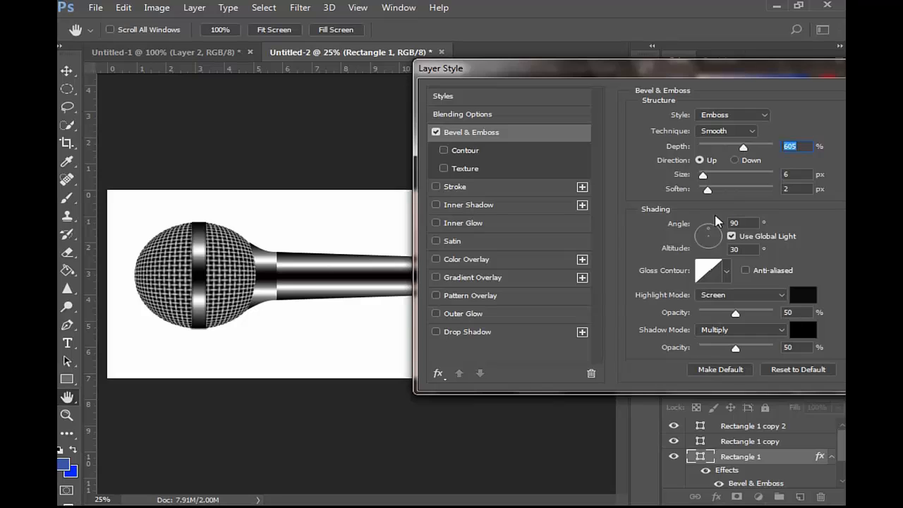
{"action": "left_click", "coordinate": [709, 190]}
{"action": "left_click_drag", "start_coordinate": [711, 194], "coordinate": [726, 194]}
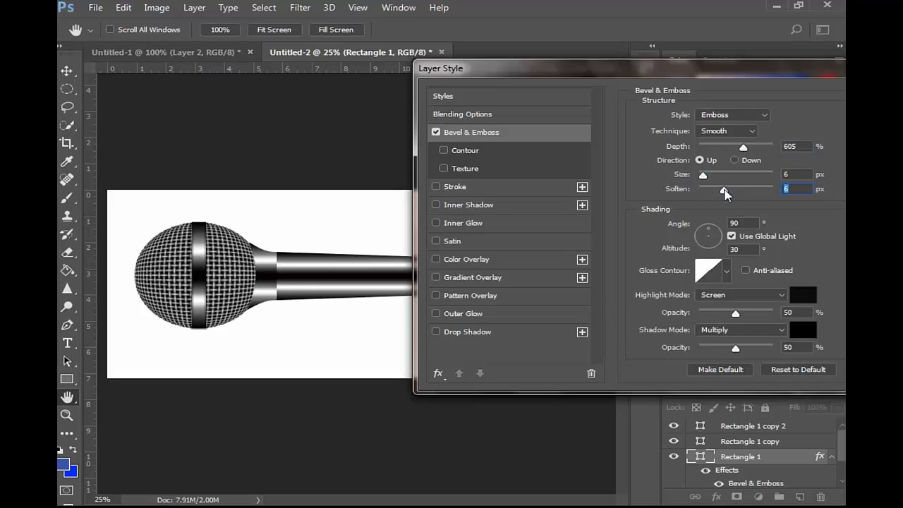
{"action": "left_click_drag", "start_coordinate": [679, 72], "coordinate": [548, 82]}
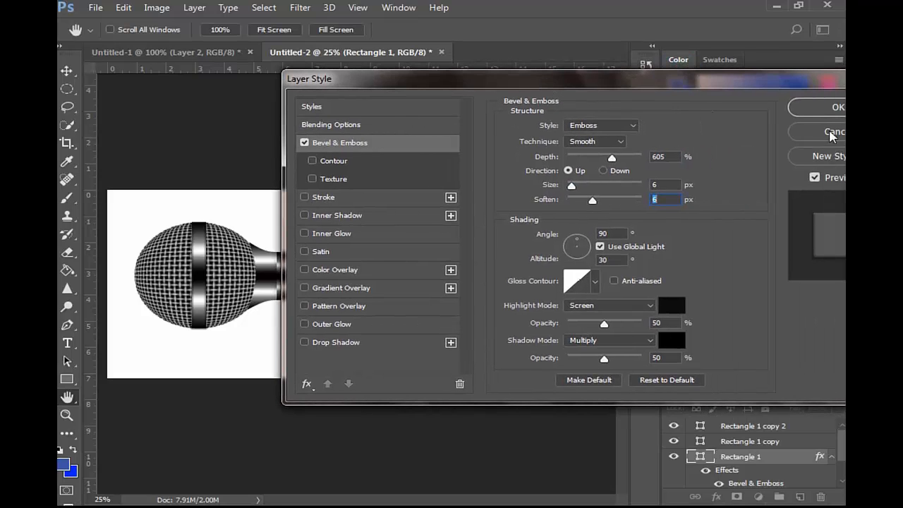
{"action": "left_click", "coordinate": [811, 107]}
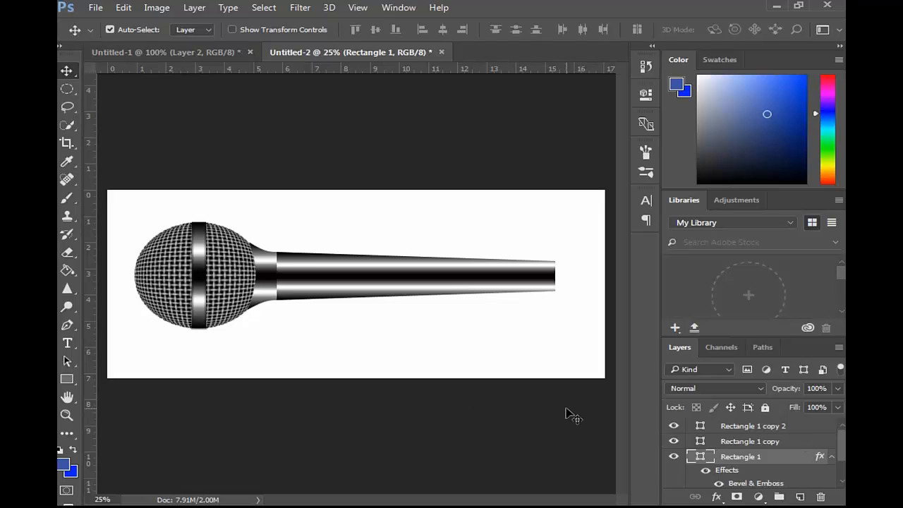
Step: Duplicate the flared neck layer, Rectangle 1 copy, and move the duplicate to the right end of the microphone handle
{"action": "left_click", "coordinate": [743, 447]}
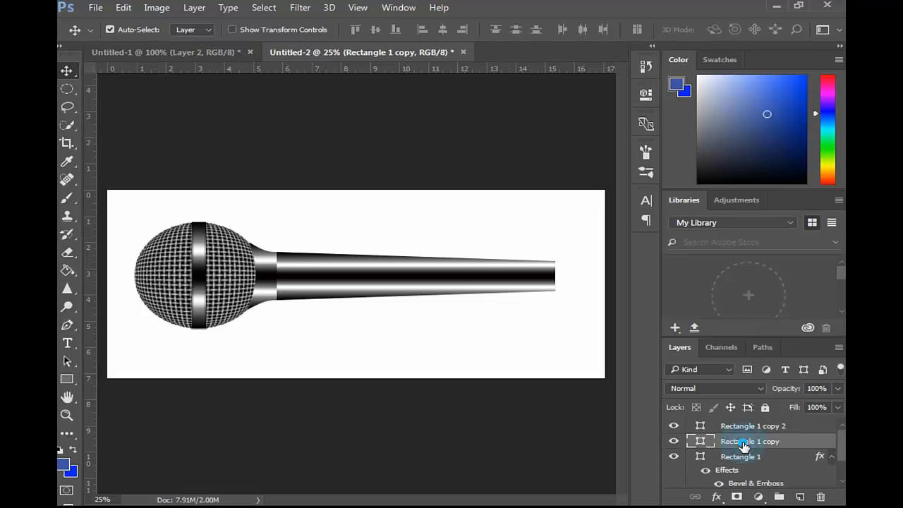
{"action": "right_click", "coordinate": [743, 444]}
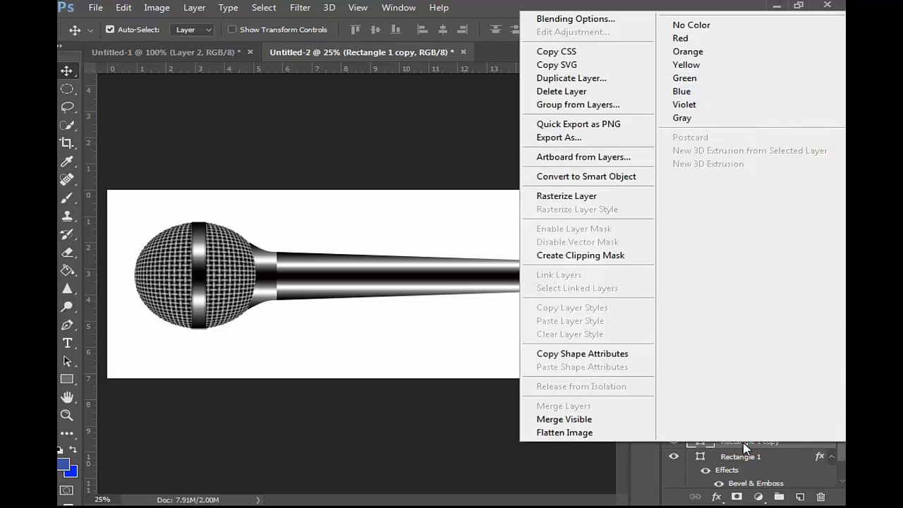
{"action": "left_click", "coordinate": [585, 77]}
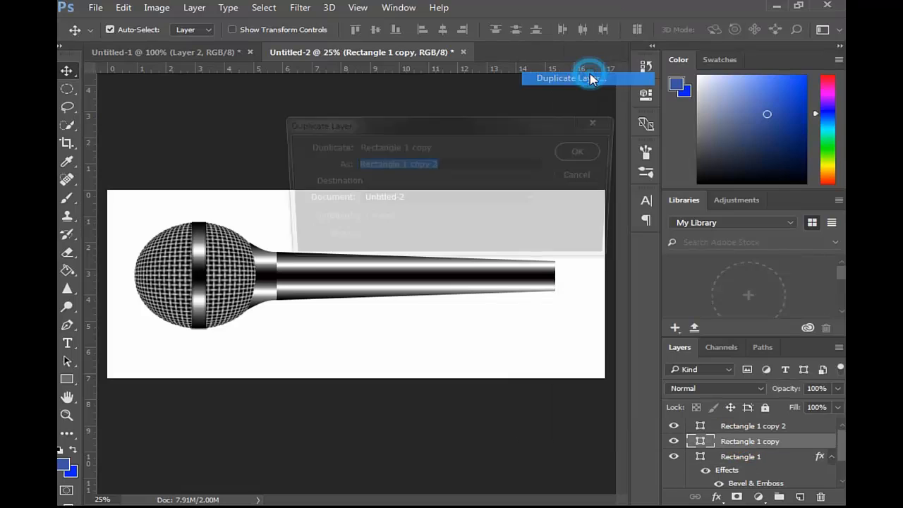
{"action": "left_click", "coordinate": [586, 150]}
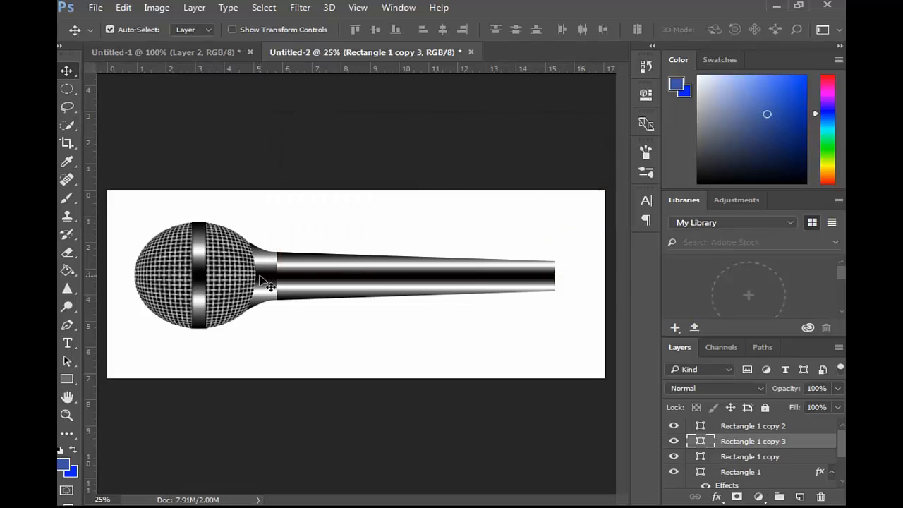
{"action": "left_click_drag", "start_coordinate": [260, 276], "coordinate": [568, 279]}
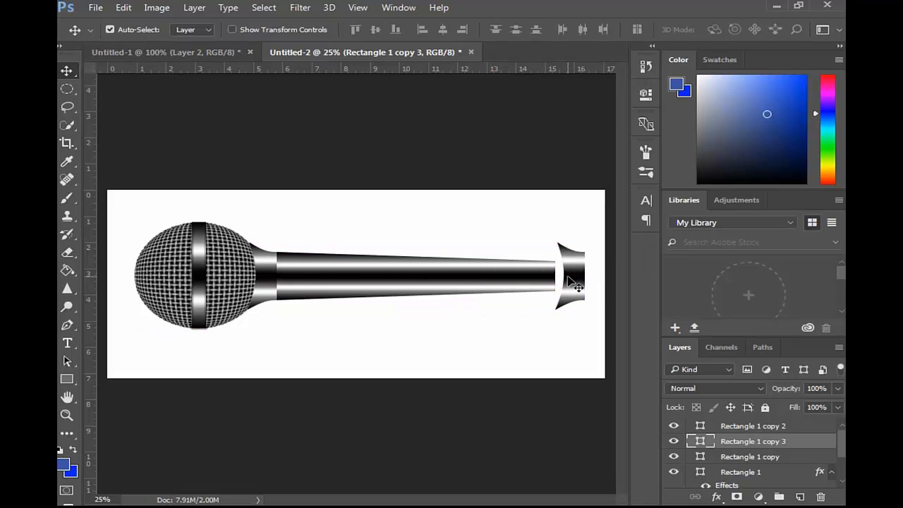
Step: Flip the neck duplicate horizontally at about 70% width against the handle's end, reduce its height from both edges, and apply the transform
{"action": "key", "text": "ctrl+t"}
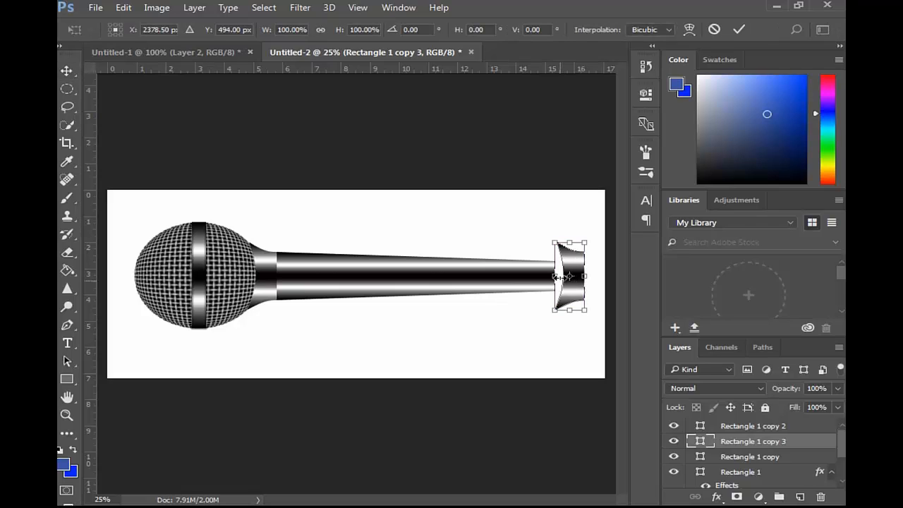
{"action": "left_click_drag", "start_coordinate": [557, 277], "coordinate": [563, 252]}
{"action": "left_click", "coordinate": [563, 243]}
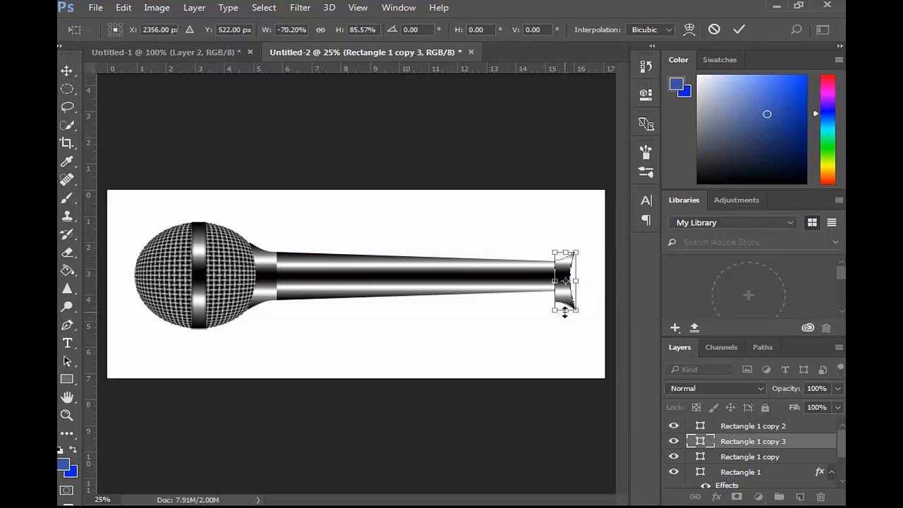
{"action": "left_click_drag", "start_coordinate": [564, 312], "coordinate": [563, 294]}
{"action": "key", "text": "Return"}
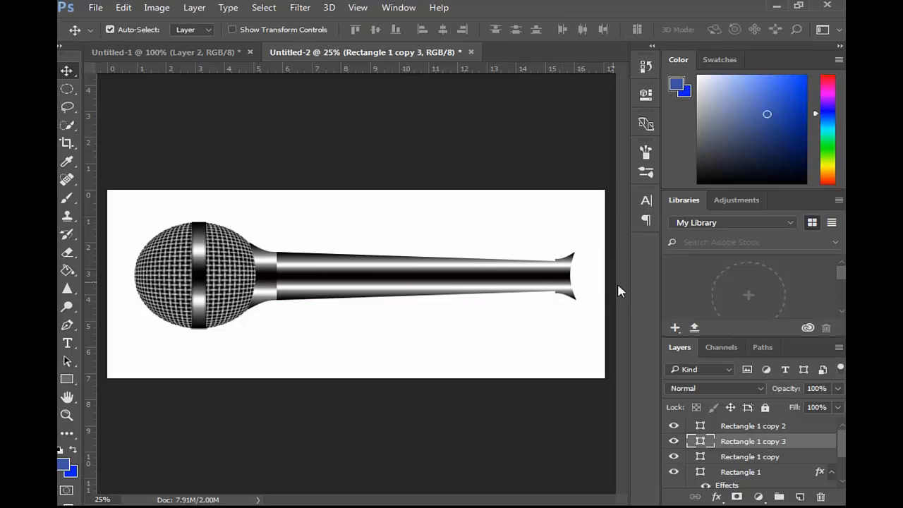
Step: Warp the end piece's left corners inward to match the handle's edges, apply the warp, and nudge the piece flush against the handle
{"action": "left_click", "coordinate": [570, 285]}
{"action": "key", "text": "ctrl+t"}
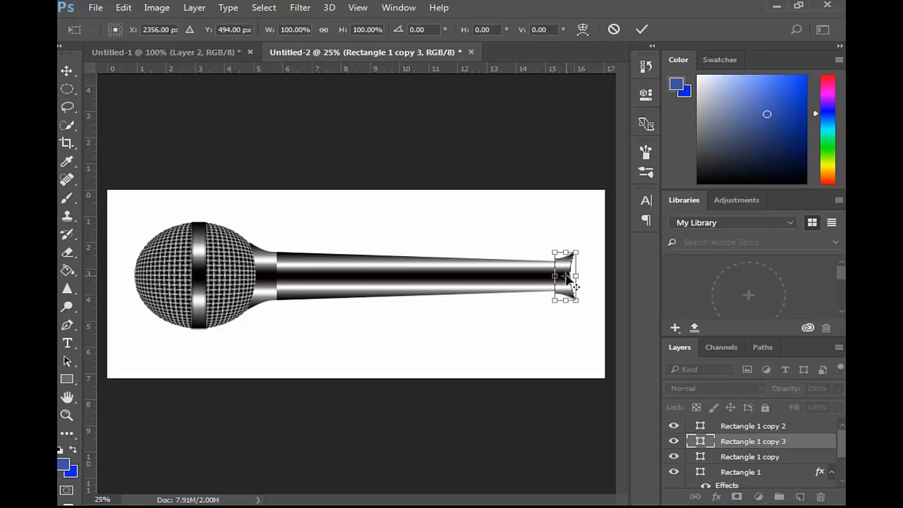
{"action": "right_click", "coordinate": [571, 283]}
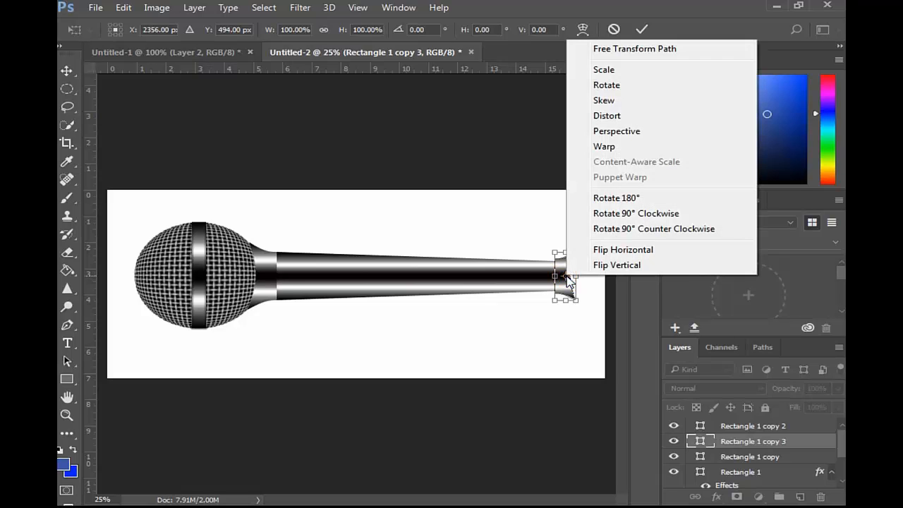
{"action": "left_click", "coordinate": [603, 146]}
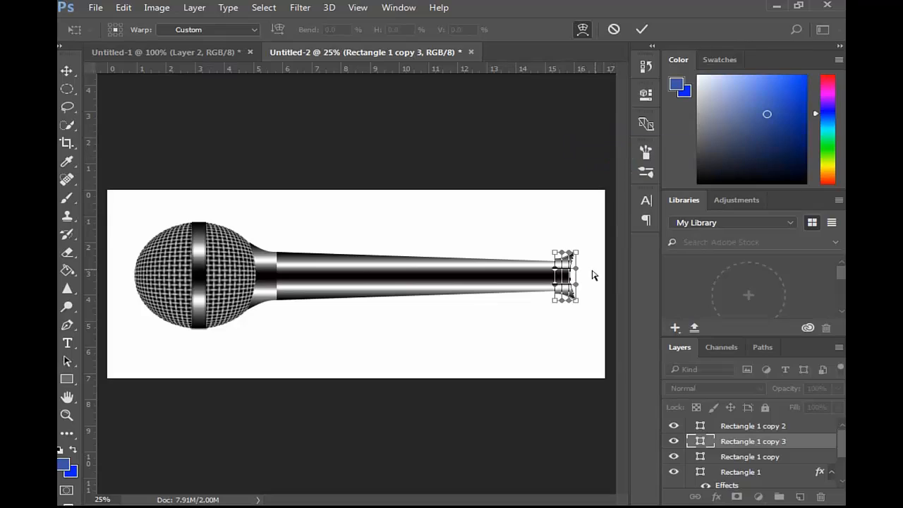
{"action": "left_click_drag", "start_coordinate": [555, 300], "coordinate": [557, 301]}
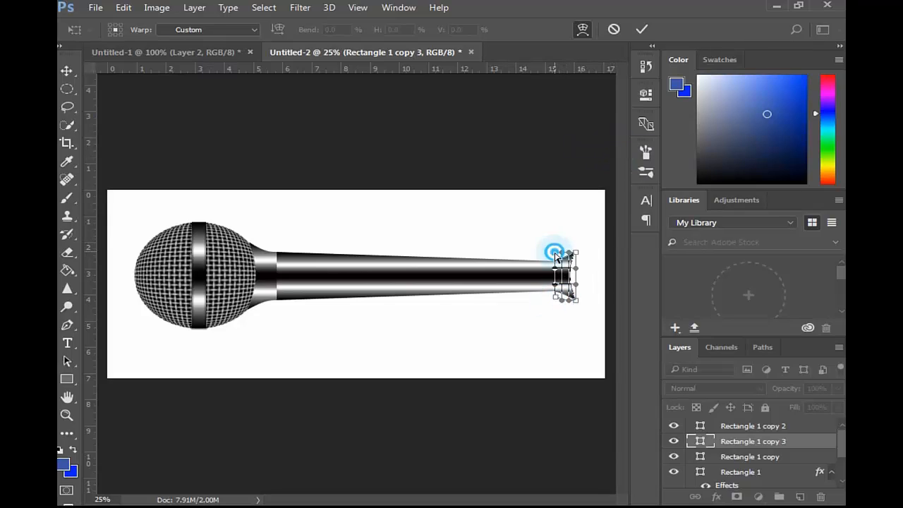
{"action": "left_click_drag", "start_coordinate": [554, 252], "coordinate": [556, 260]}
{"action": "key", "text": "Return"}
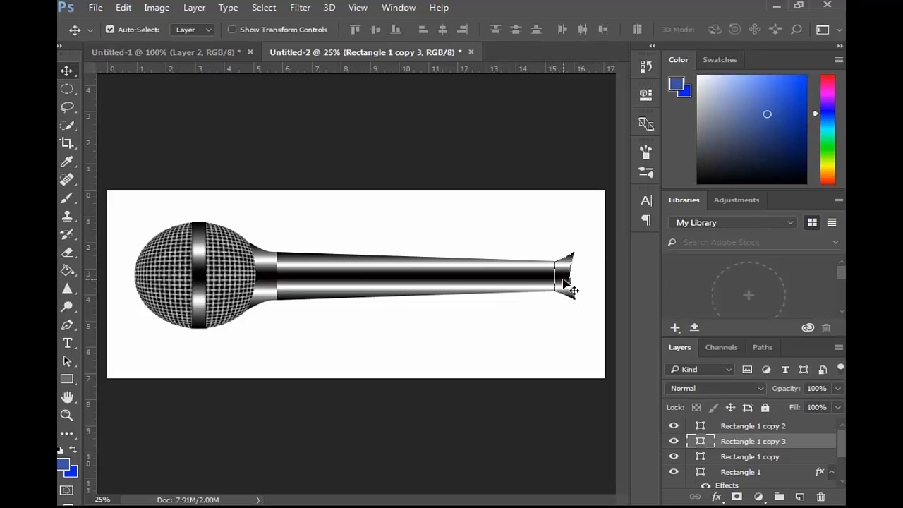
{"action": "left_click_drag", "start_coordinate": [562, 279], "coordinate": [560, 282]}
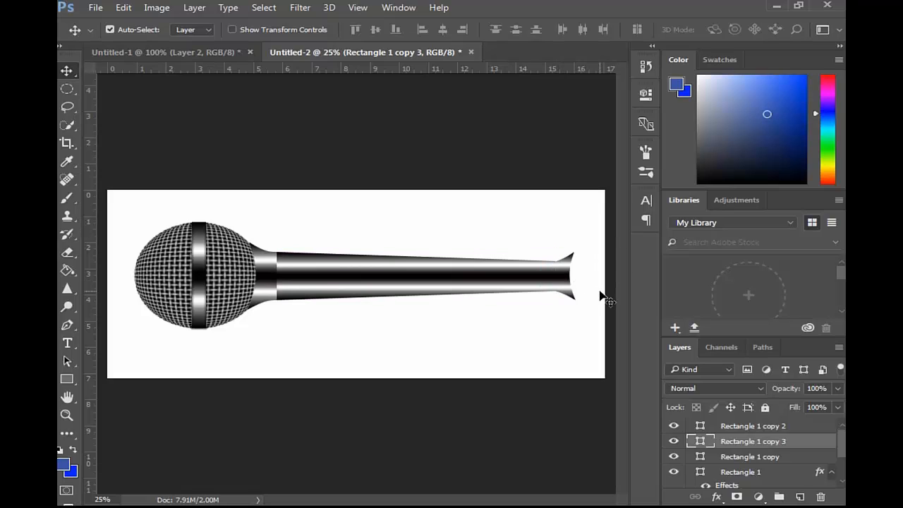